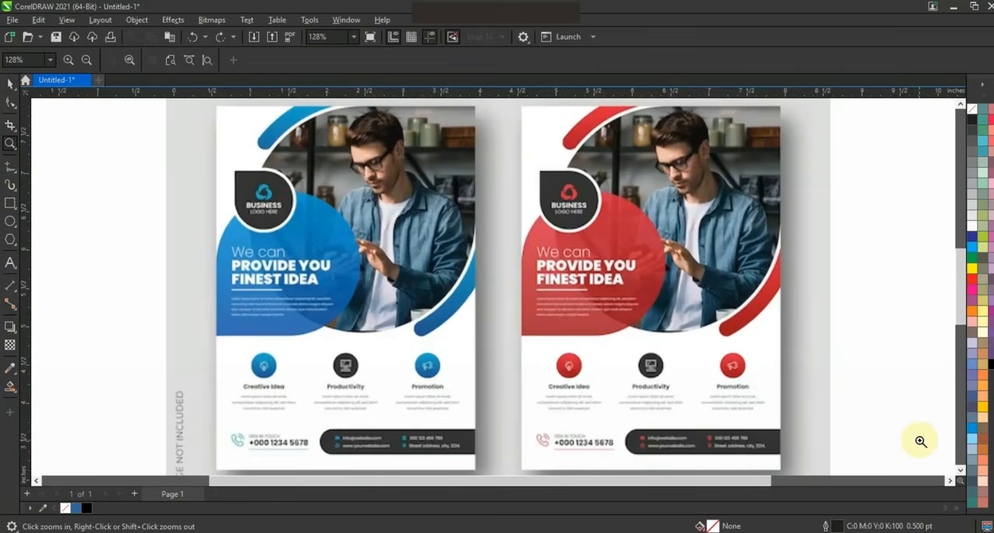
Draw a tall portrait rectangle as the flyer frame beside the reference image, on its left, and adjust its placement
{"action": "right_click", "coordinate": [829, 374]}
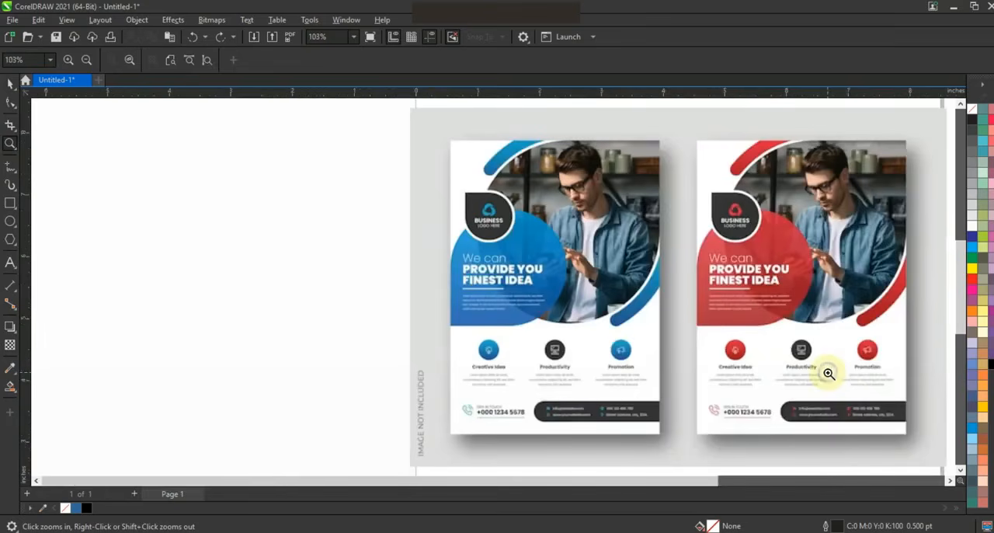
{"action": "right_click", "coordinate": [530, 330]}
{"action": "left_click", "coordinate": [439, 315]}
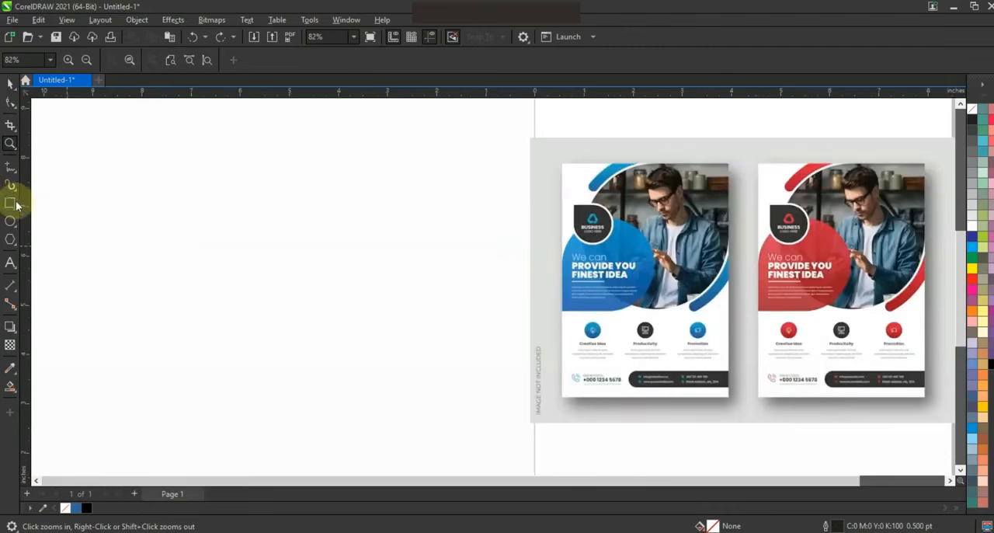
{"action": "left_click", "coordinate": [10, 203]}
{"action": "mouse_move", "coordinate": [155, 116]}
{"action": "left_mouse_down"}
{"action": "mouse_move", "coordinate": [461, 373]}
{"action": "mouse_move", "coordinate": [440, 448]}
{"action": "left_mouse_up"}
{"action": "key", "text": "F3"}
{"action": "left_click", "coordinate": [11, 83]}
{"action": "left_click_drag", "start_coordinate": [351, 169], "coordinate": [355, 133]}
{"action": "left_click_drag", "start_coordinate": [445, 275], "coordinate": [449, 281]}
{"action": "left_click_drag", "start_coordinate": [450, 135], "coordinate": [462, 136]}
{"action": "left_click", "coordinate": [475, 155]}
{"action": "left_click", "coordinate": [10, 143]}
{"action": "left_click_drag", "start_coordinate": [253, 126], "coordinate": [845, 404]}
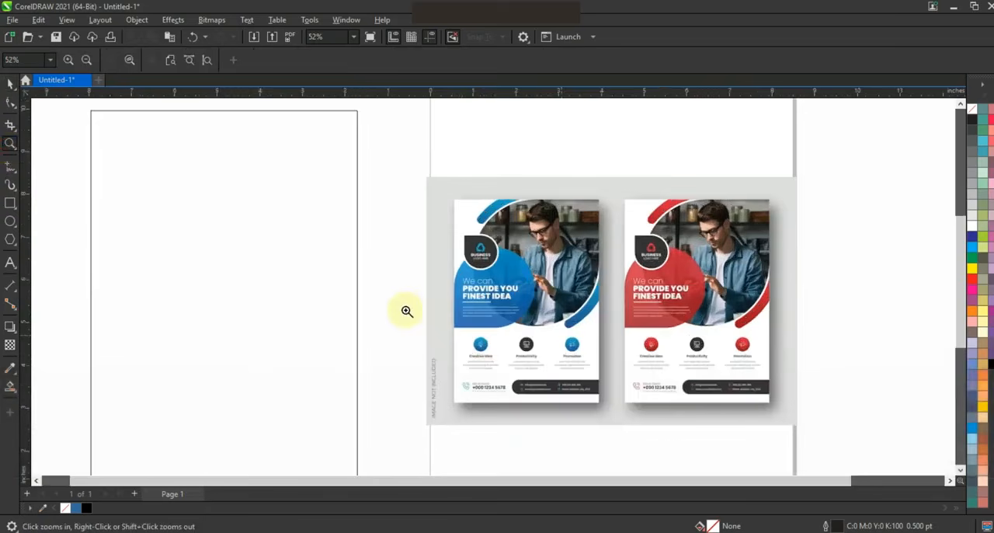
Draw a circle about 5.25 inches in diameter across the frame's right edge and set its outline width to 24 pt
{"action": "left_click", "coordinate": [10, 223]}
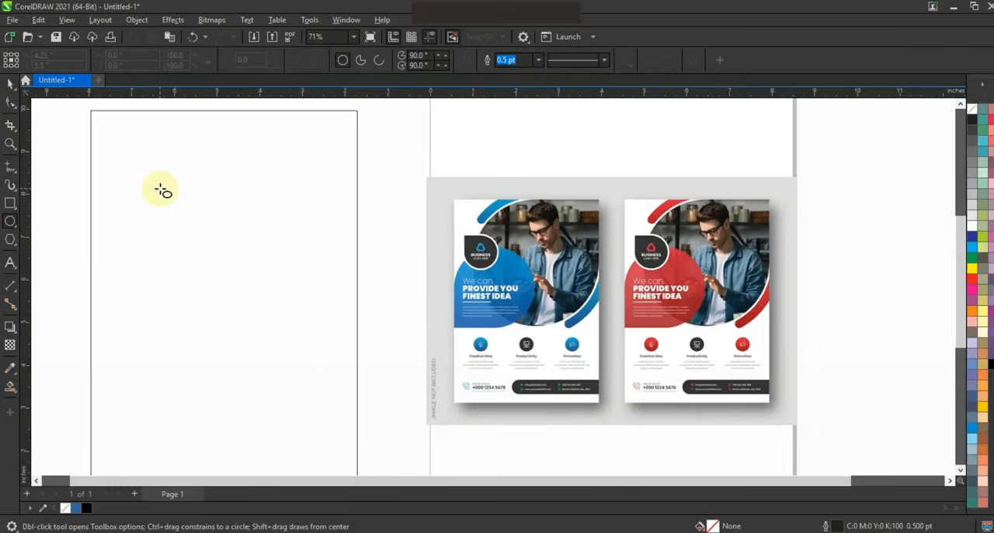
{"action": "left_click_drag", "start_coordinate": [161, 189], "coordinate": [259, 412]}
{"action": "left_click", "coordinate": [11, 84]}
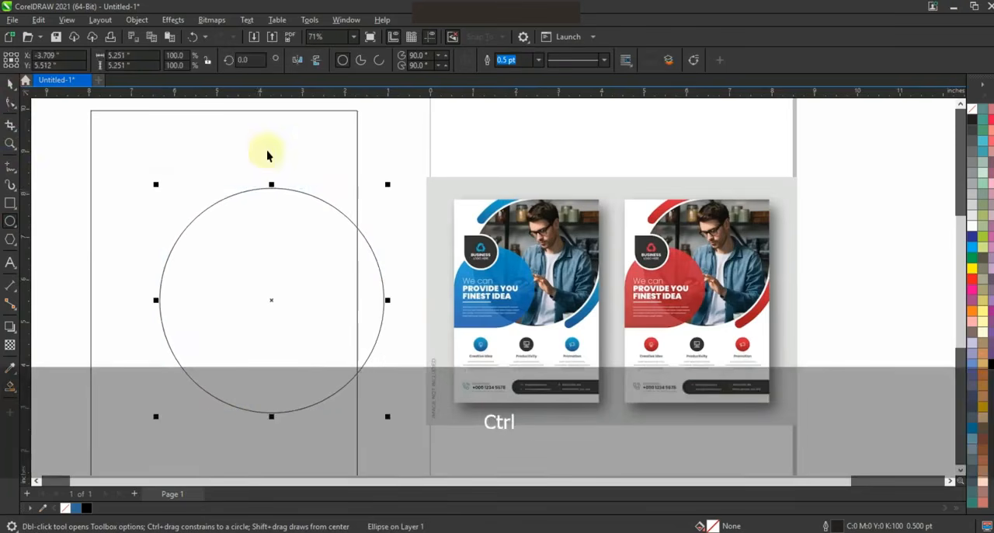
{"action": "left_click", "coordinate": [537, 60]}
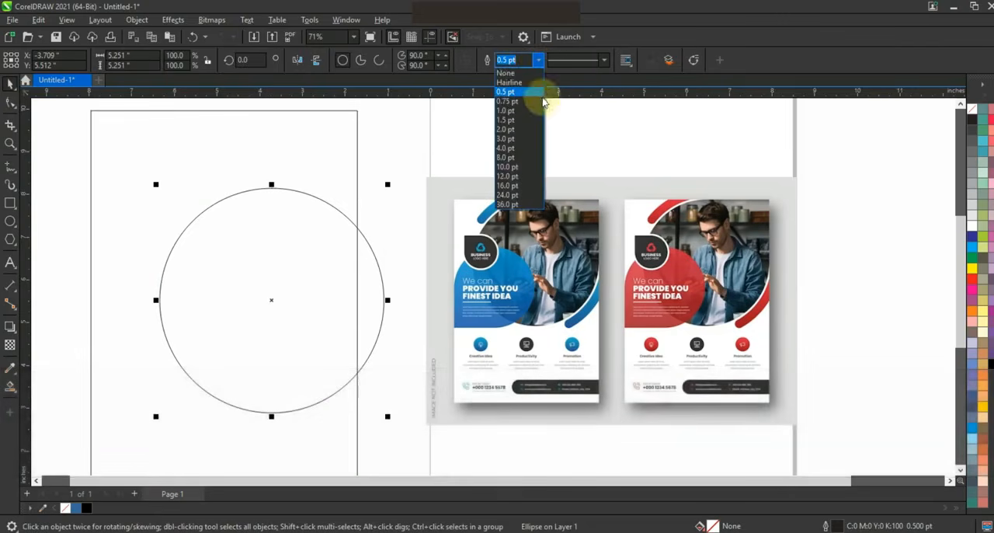
{"action": "left_click", "coordinate": [513, 194]}
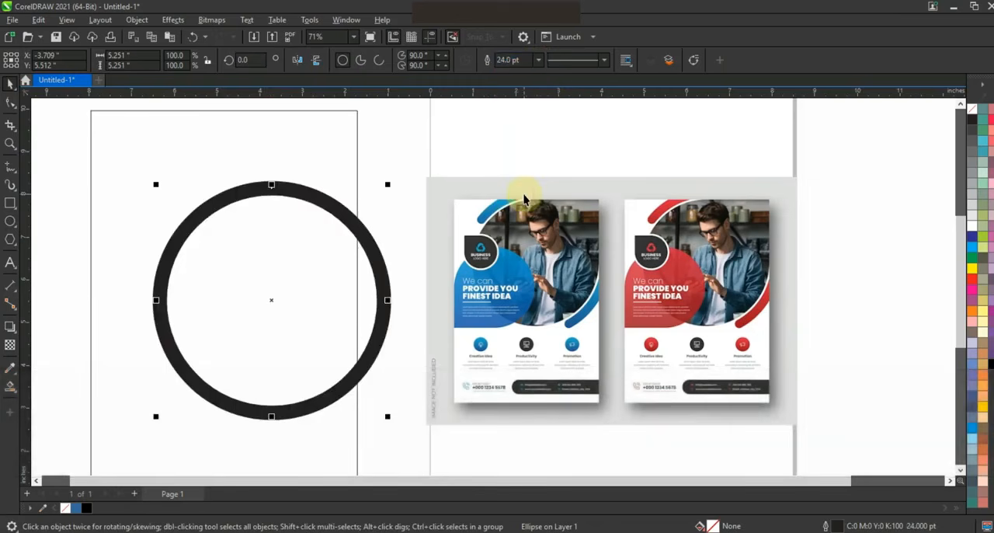
Open the circle into an arc running from about 272 to 136 degrees, with the gap on its lower-left side
{"action": "left_click", "coordinate": [10, 103]}
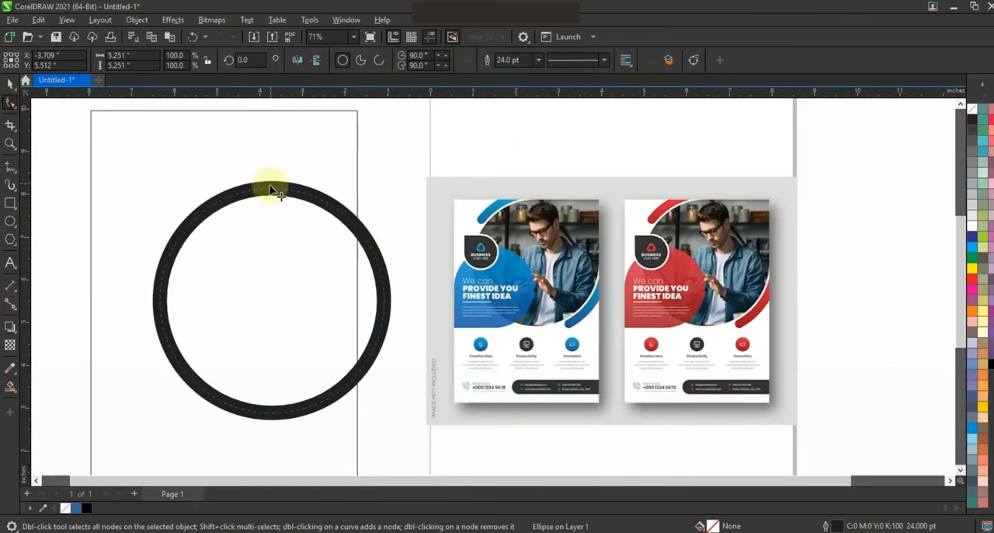
{"action": "left_click", "coordinate": [271, 190]}
{"action": "left_click_drag", "start_coordinate": [210, 144], "coordinate": [193, 154]}
{"action": "left_click_drag", "start_coordinate": [273, 191], "coordinate": [417, 355]}
{"action": "left_click_drag", "start_coordinate": [280, 449], "coordinate": [277, 444]}
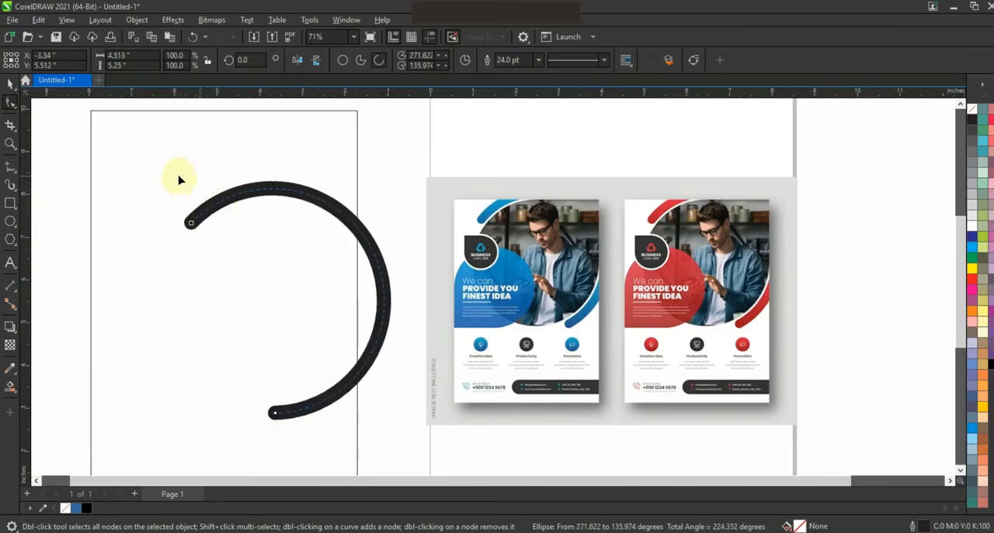
Move the arc to the frame's upper-right corner and scale it down to about 84%
{"action": "left_click", "coordinate": [11, 82]}
{"action": "left_click_drag", "start_coordinate": [362, 251], "coordinate": [375, 169]}
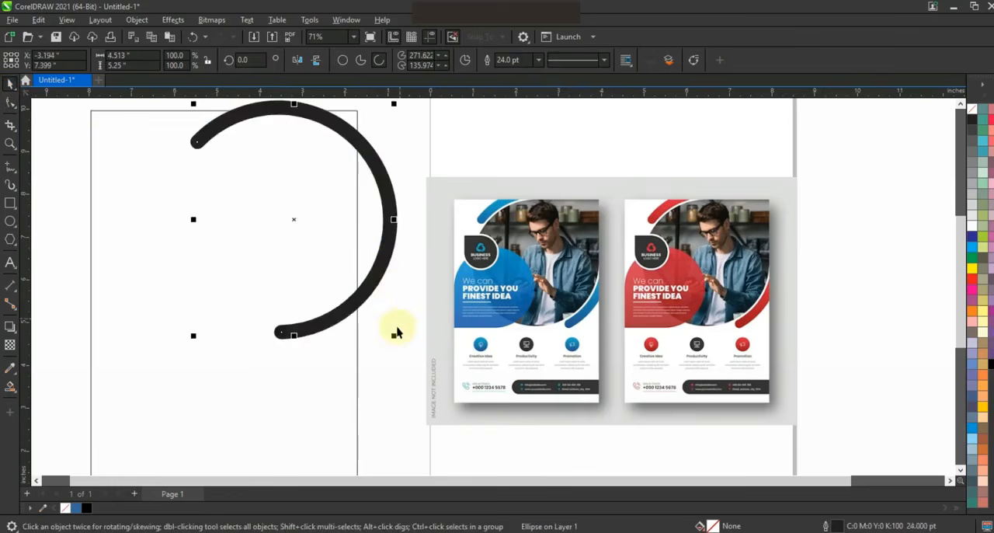
{"action": "left_click_drag", "start_coordinate": [388, 334], "coordinate": [378, 303]}
{"action": "left_click_drag", "start_coordinate": [365, 199], "coordinate": [384, 162]}
Rotate the arc counterclockwise by about 18 degrees
{"action": "left_click", "coordinate": [386, 164]}
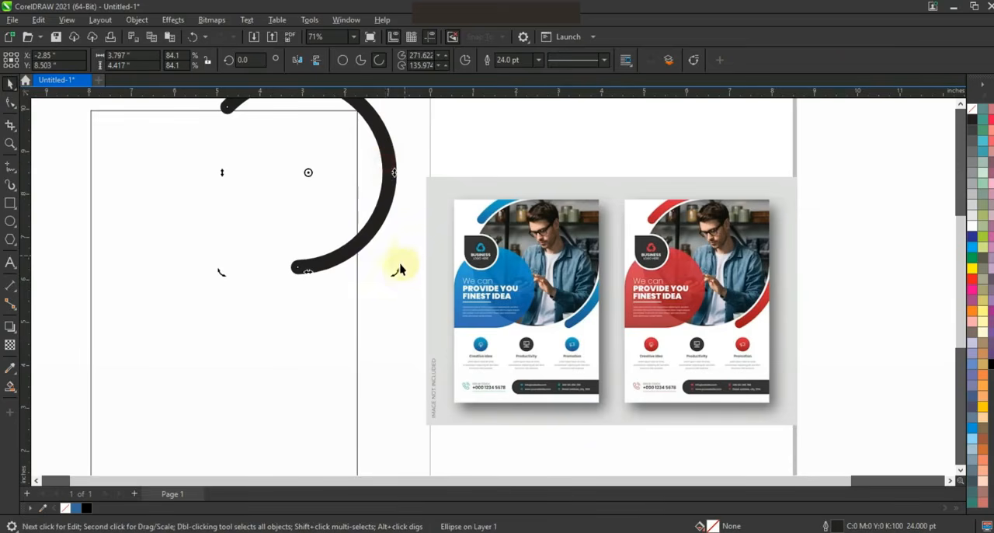
{"action": "left_click_drag", "start_coordinate": [421, 236], "coordinate": [421, 235]}
{"action": "double_click", "coordinate": [381, 227]}
{"action": "left_click_drag", "start_coordinate": [395, 272], "coordinate": [392, 214]}
{"action": "left_click", "coordinate": [382, 212]}
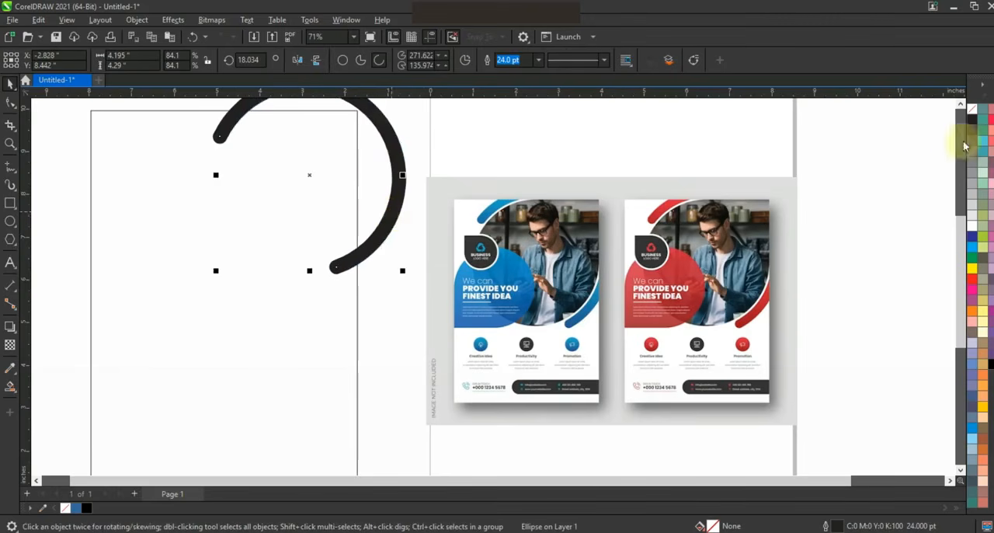
Lengthen both ends of the arc so it runs from about 255 to 143 degrees
{"action": "left_click", "coordinate": [961, 106]}
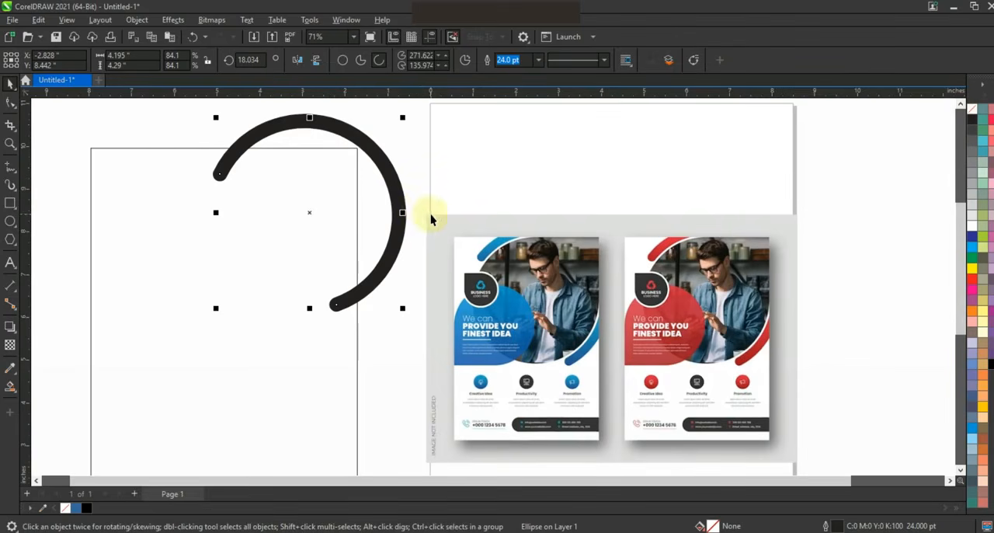
{"action": "left_click", "coordinate": [10, 102]}
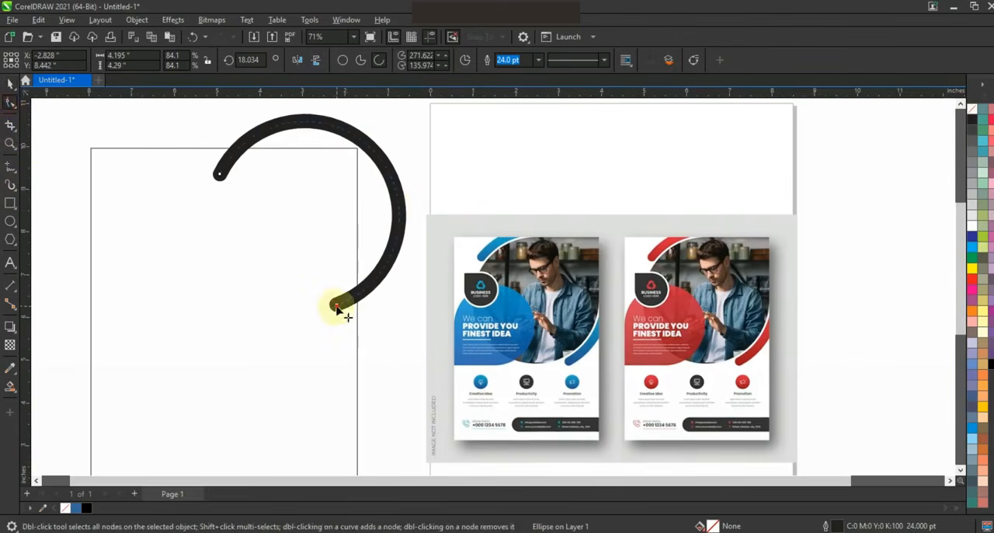
{"action": "left_click_drag", "start_coordinate": [314, 323], "coordinate": [309, 319]}
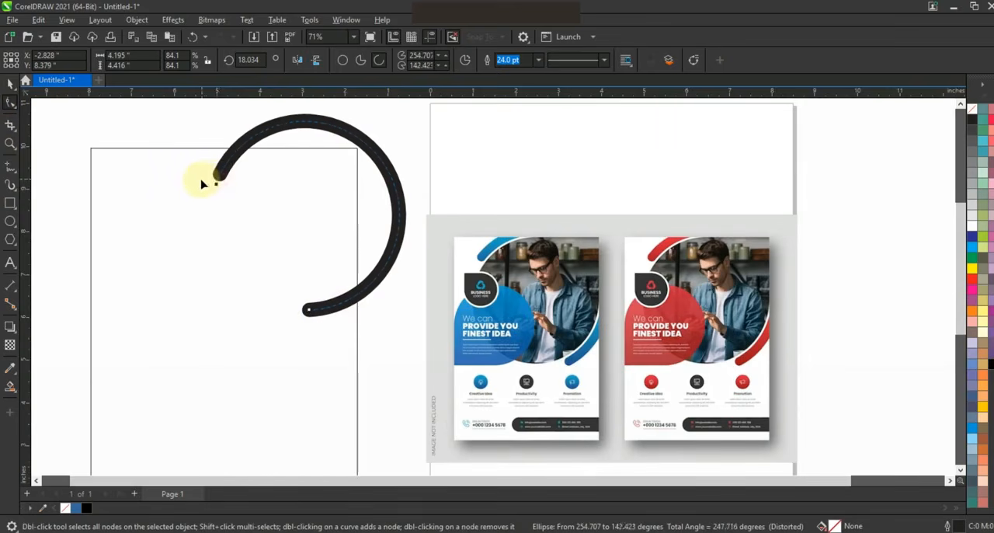
{"action": "left_click", "coordinate": [10, 83]}
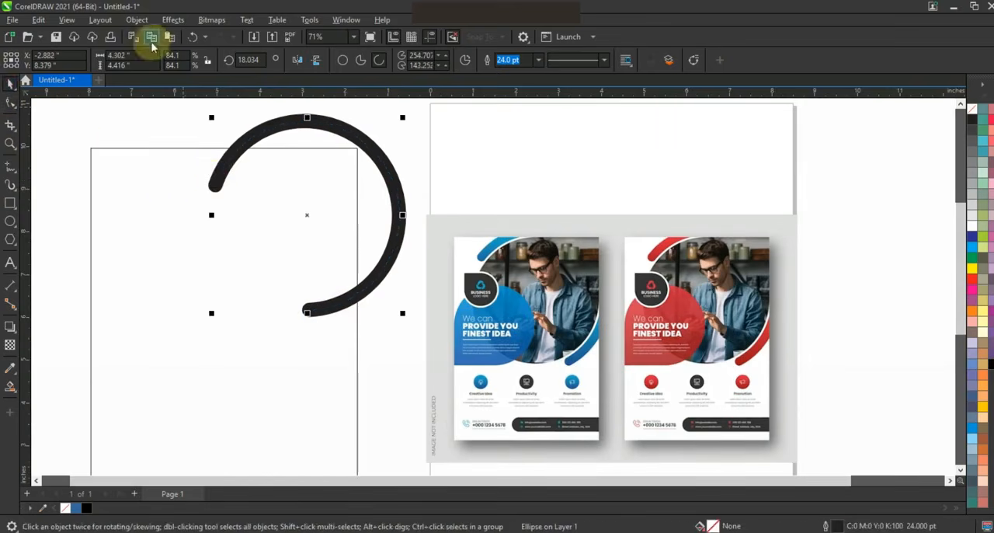
Convert the arc's outline to an object
{"action": "left_click", "coordinate": [101, 19]}
{"action": "mouse_move", "coordinate": [135, 21]}
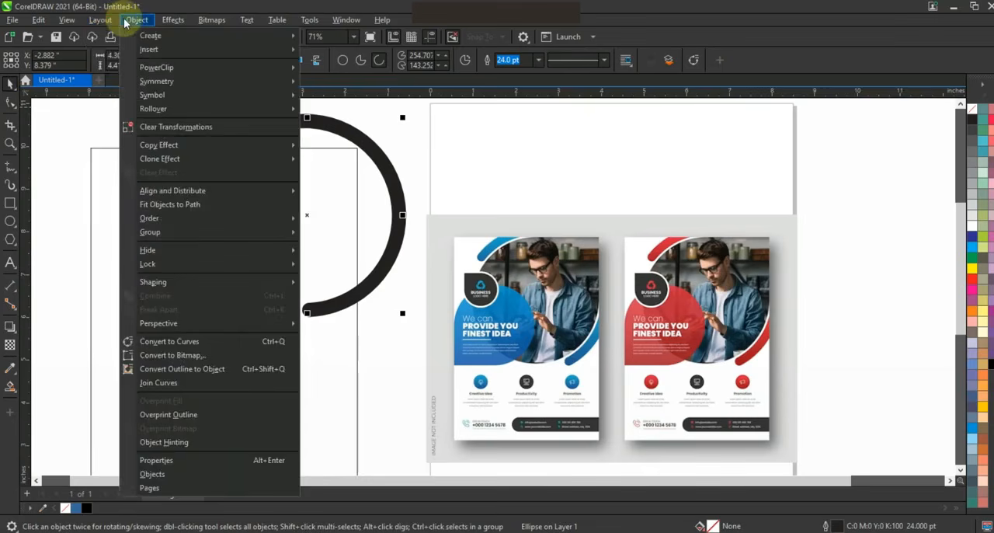
{"action": "left_click", "coordinate": [163, 368]}
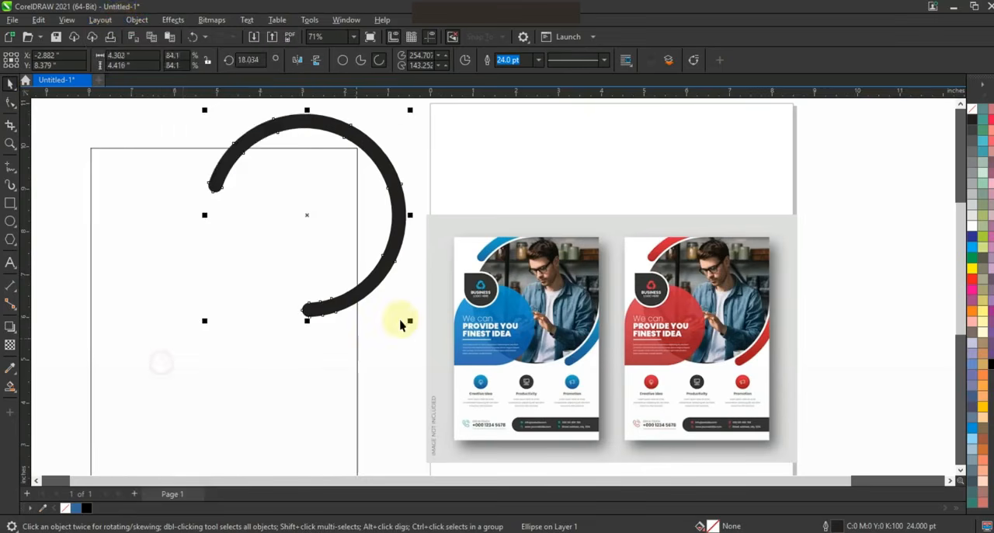
{"action": "left_click", "coordinate": [400, 322]}
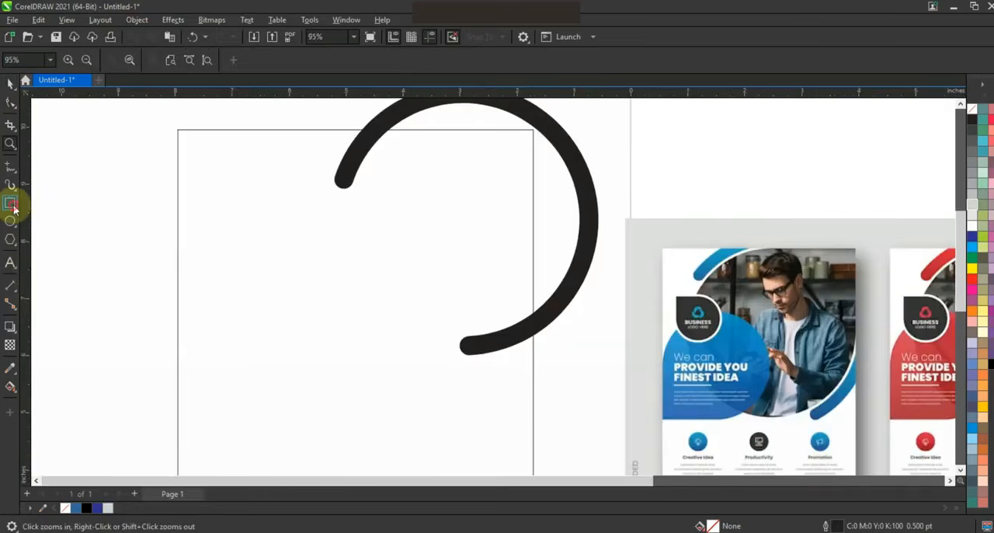
Draw a square about 2.66 inches wide inside the frame and a circle about 3.375 inches in diameter over it, starting at its left edge
{"action": "left_click", "coordinate": [11, 204]}
{"action": "mouse_move", "coordinate": [218, 249]}
{"action": "left_mouse_down"}
{"action": "mouse_move", "coordinate": [308, 400]}
{"action": "mouse_move", "coordinate": [309, 392]}
{"action": "left_mouse_up"}
{"action": "left_click", "coordinate": [10, 220]}
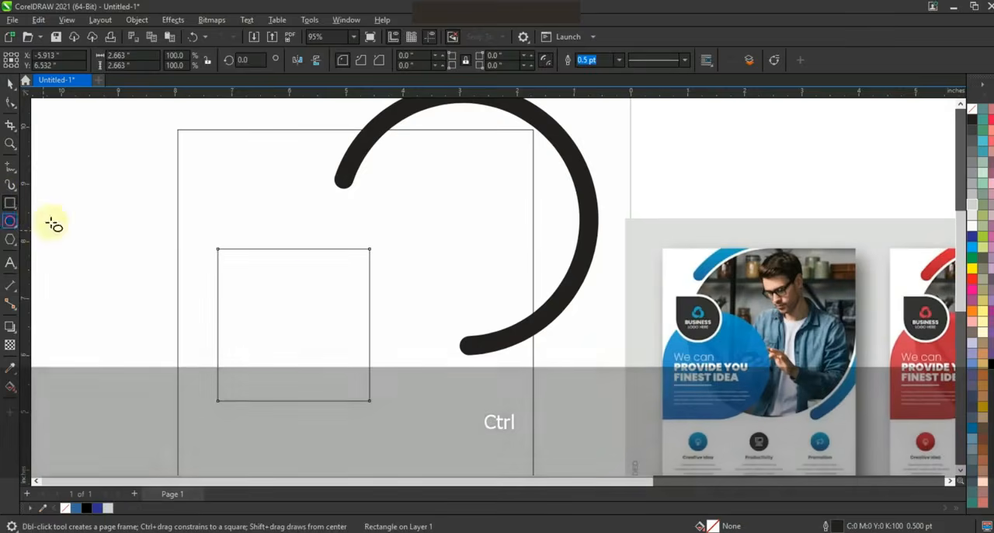
{"action": "left_click_drag", "start_coordinate": [218, 209], "coordinate": [371, 404]}
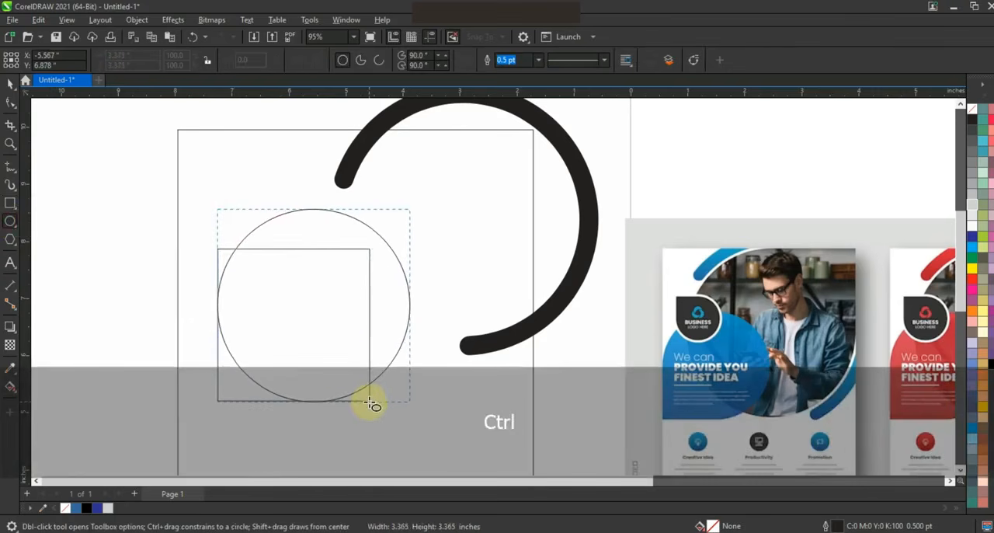
{"action": "left_click_drag", "start_coordinate": [371, 403], "coordinate": [371, 403]}
Align the circle and the square along their bottom edges
{"action": "left_click", "coordinate": [8, 88]}
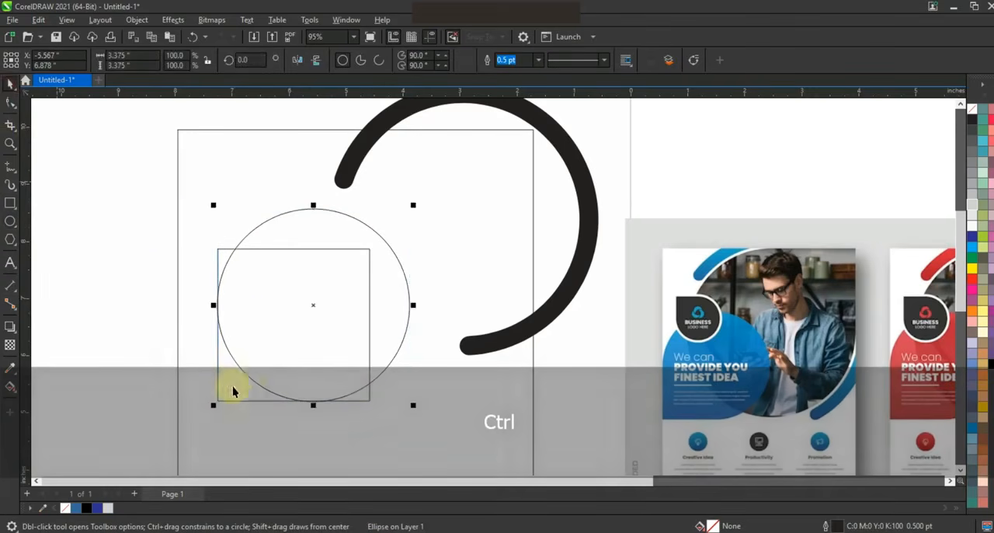
{"action": "left_click", "coordinate": [231, 385], "text": "shift"}
{"action": "key", "text": "b"}
{"action": "left_click", "coordinate": [101, 358]}
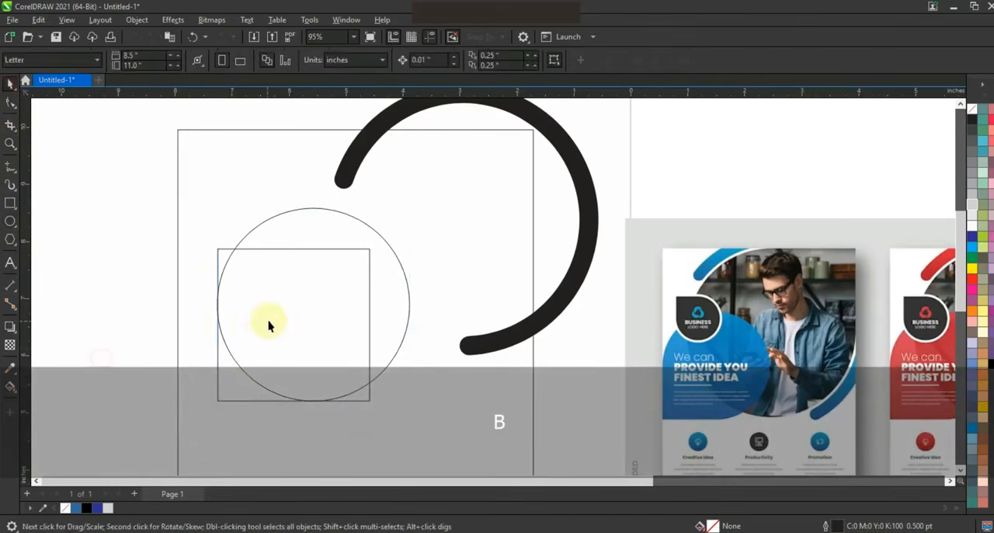
{"action": "left_click", "coordinate": [268, 320]}
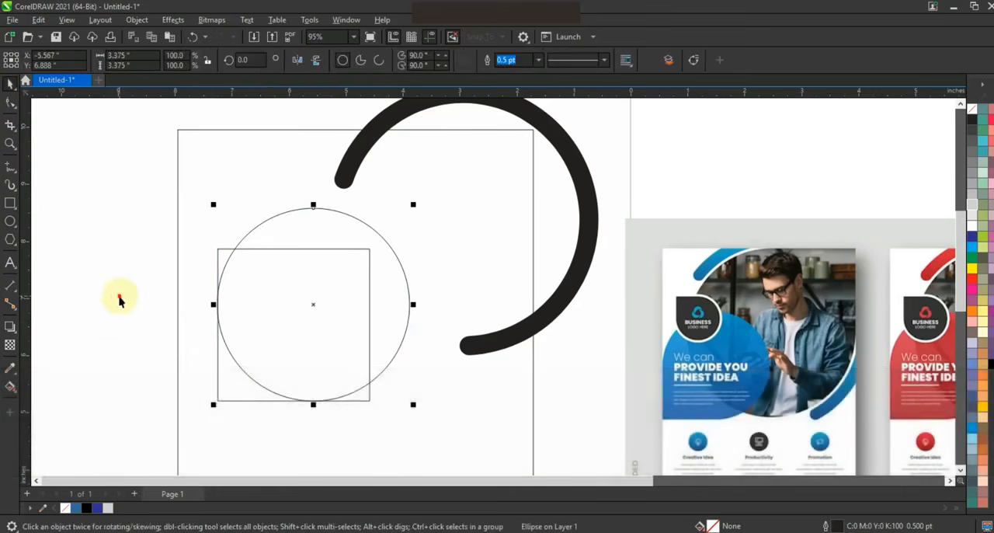
{"action": "left_click", "coordinate": [48, 357]}
Create a blue shape from the lower-left corner region between circle and square with Smart Fill, and delete the square
{"action": "left_click", "coordinate": [11, 386]}
{"action": "left_click", "coordinate": [39, 399]}
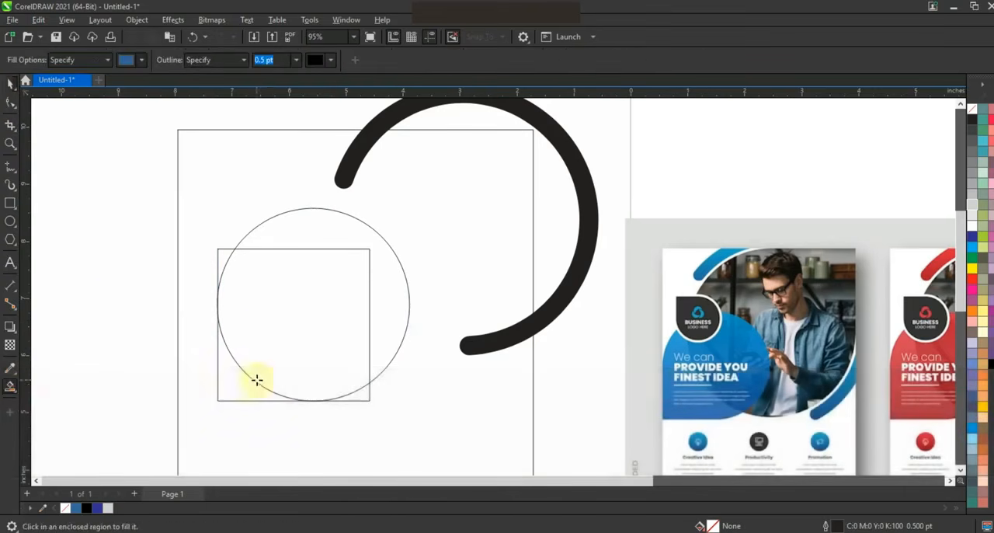
{"action": "left_click", "coordinate": [245, 385]}
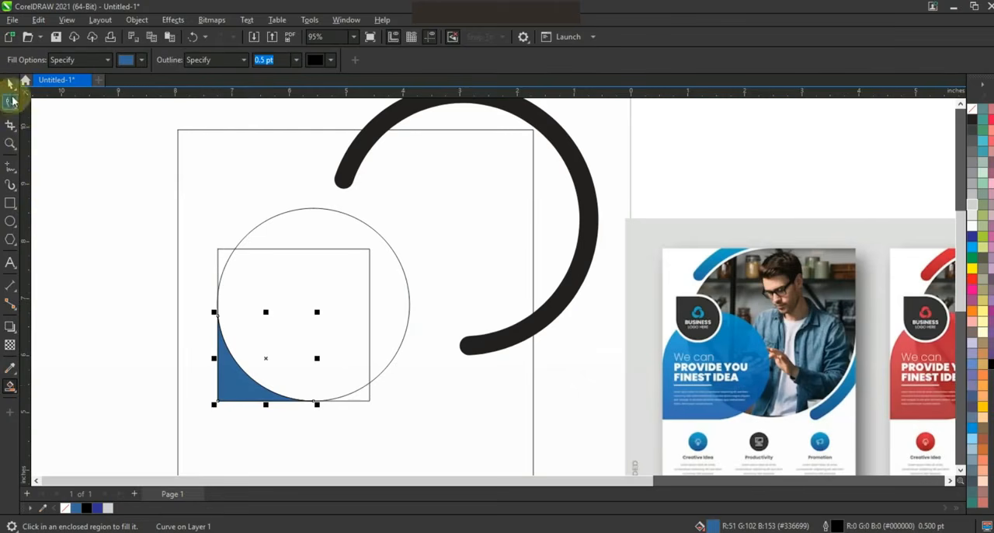
{"action": "left_click", "coordinate": [11, 83]}
{"action": "left_click", "coordinate": [219, 257]}
{"action": "key", "text": "Delete"}
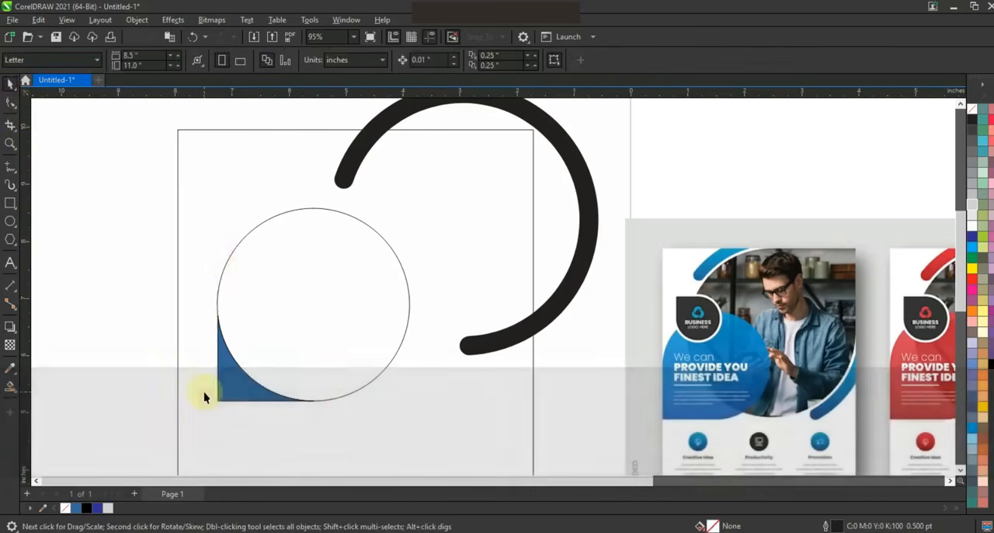
Nudge the blue corner piece slightly up and right into the circle and weld the two into one teardrop shape
{"action": "left_click", "coordinate": [223, 385]}
{"action": "key", "text": "Up"}
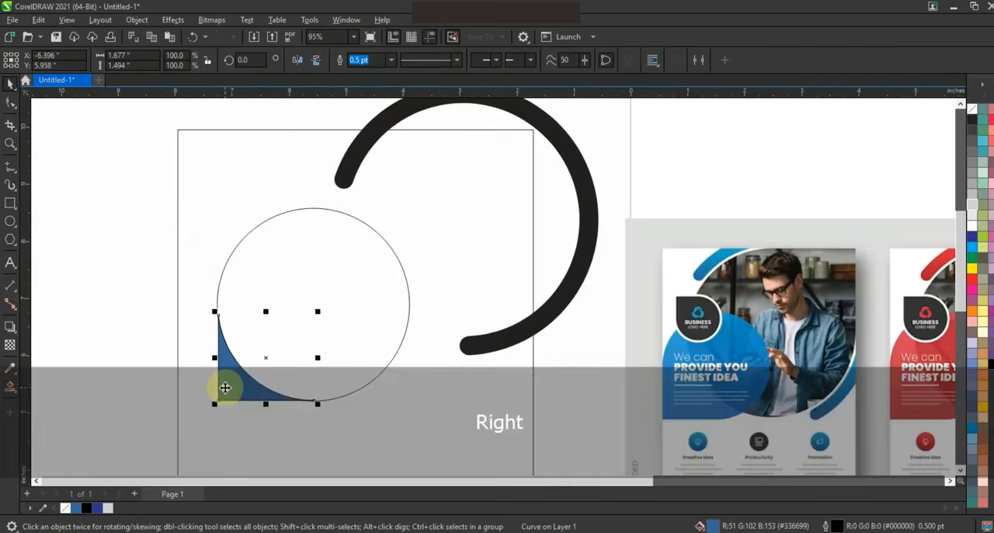
{"action": "left_click", "coordinate": [299, 306], "text": "shift"}
{"action": "left_click", "coordinate": [366, 60]}
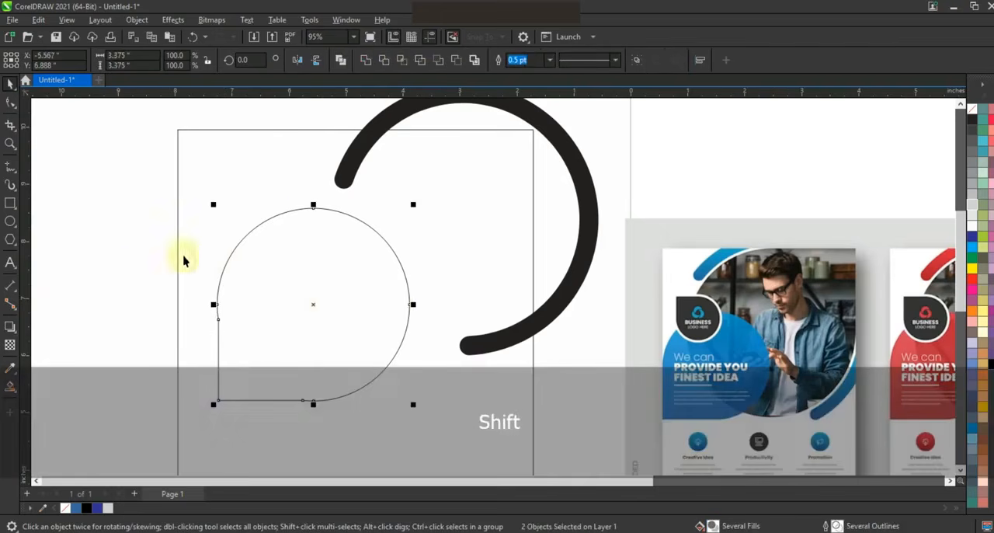
{"action": "left_click", "coordinate": [97, 304]}
{"action": "left_click", "coordinate": [255, 338]}
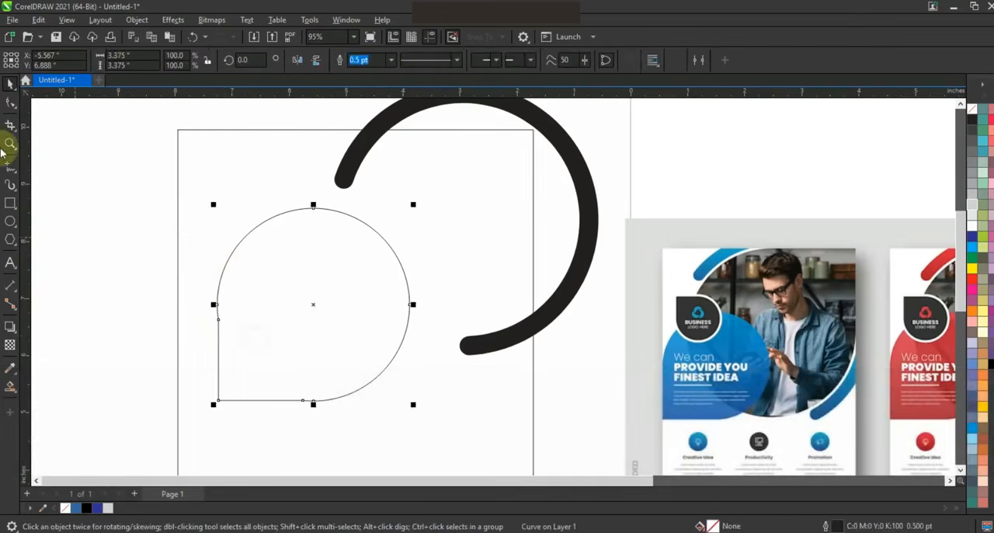
Delete the two surplus nodes where the teardrop's straight sides meet its curve
{"action": "left_click", "coordinate": [11, 123]}
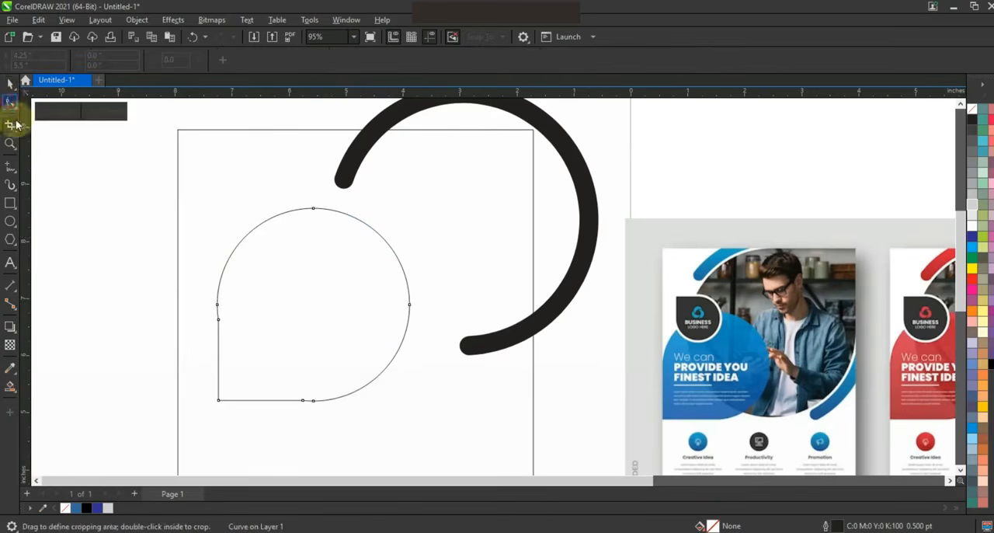
{"action": "left_click", "coordinate": [11, 101]}
{"action": "left_click", "coordinate": [218, 318]}
{"action": "key", "text": "Delete"}
{"action": "left_click_drag", "start_coordinate": [301, 387], "coordinate": [305, 409]}
{"action": "key", "text": "Delete"}
{"action": "left_click", "coordinate": [11, 84]}
Duplicate the teardrop in place and mirror the copy both horizontally and vertically
{"action": "key", "text": "KP_Add"}
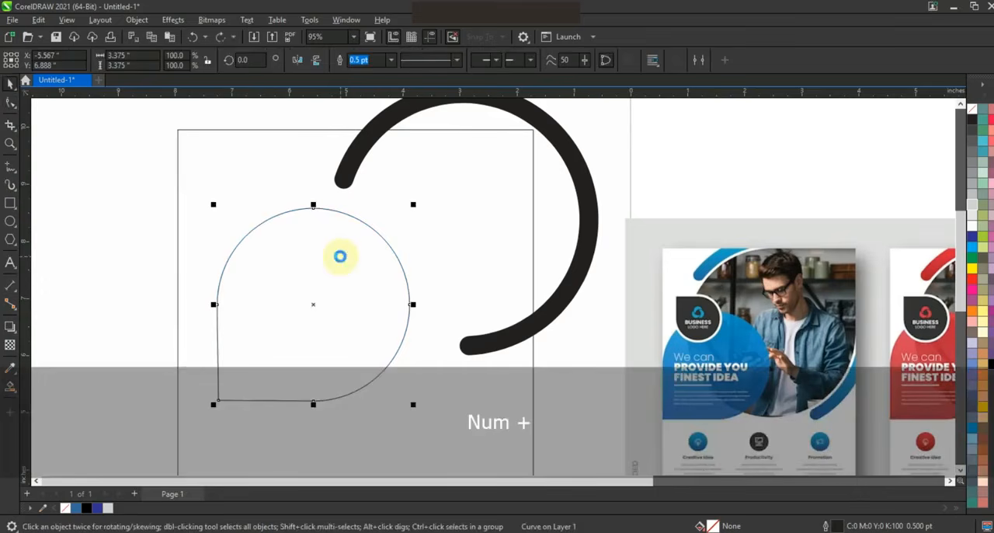
{"action": "left_click", "coordinate": [297, 60]}
{"action": "left_click", "coordinate": [316, 60]}
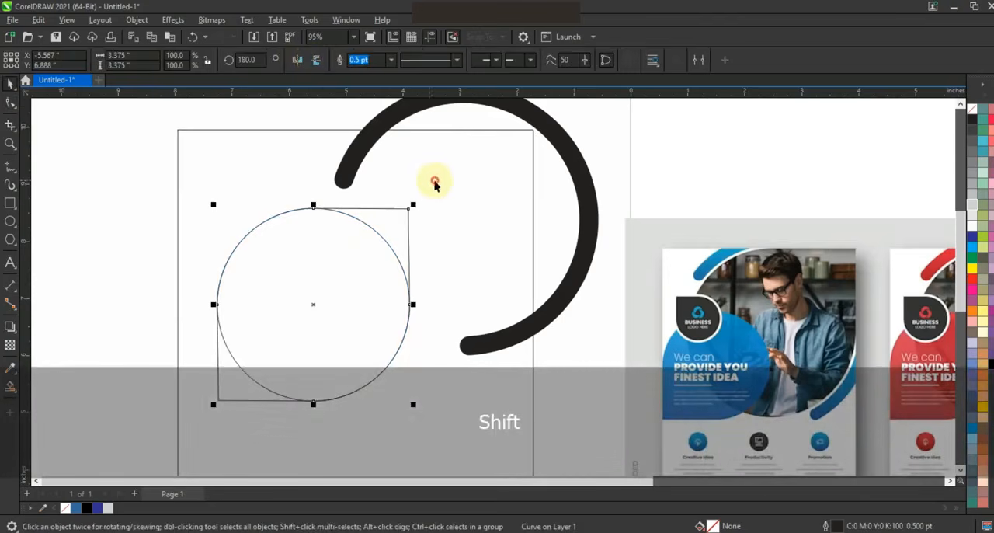
Align the mirrored teardrop to the frame's top and right edges, and move the original teardrop across the frame's left edge
{"action": "left_click", "coordinate": [435, 183], "text": "shift"}
{"action": "key", "text": "r"}
{"action": "key", "text": "t"}
{"action": "left_click", "coordinate": [250, 306]}
{"action": "left_click_drag", "start_coordinate": [250, 302], "coordinate": [109, 344]}
Enlarge the mirrored teardrop from its upper-right corner, and scale the thick arc up to 120.4% around it
{"action": "left_click", "coordinate": [400, 265]}
{"action": "left_click_drag", "start_coordinate": [337, 329], "coordinate": [270, 381]}
{"action": "left_click", "coordinate": [555, 320]}
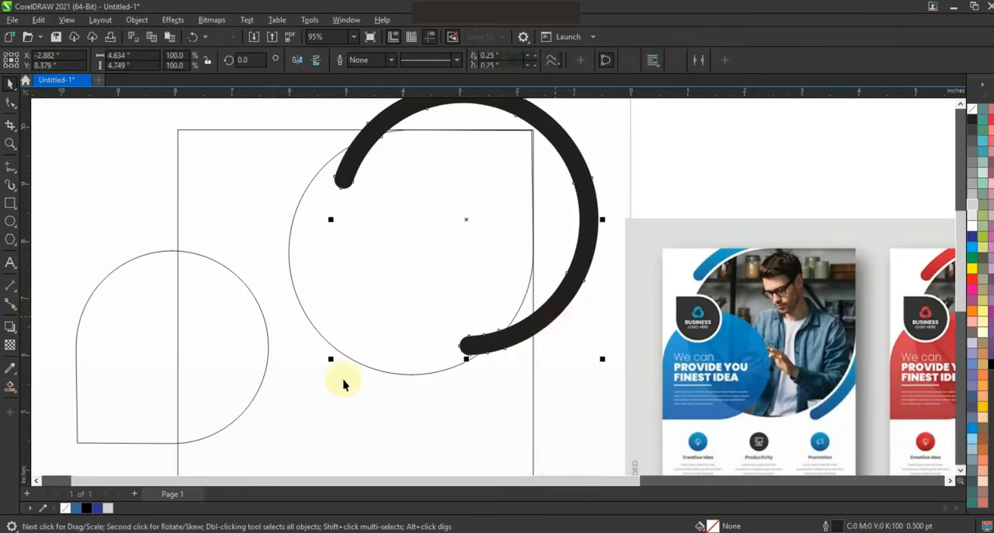
{"action": "left_click_drag", "start_coordinate": [333, 362], "coordinate": [273, 419]}
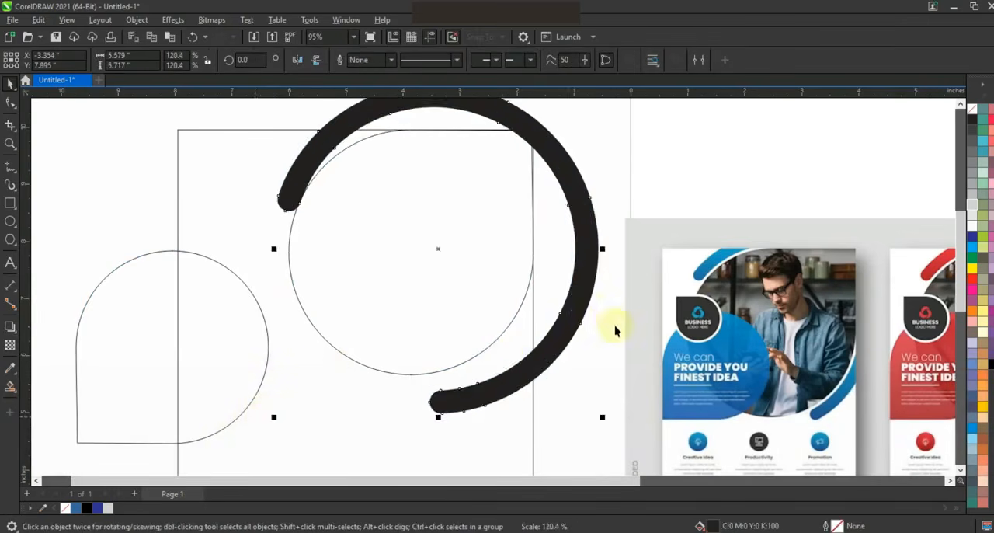
Scale the thick arc down to 114.2% and reposition it evenly around the enlarged teardrop
{"action": "left_click_drag", "start_coordinate": [586, 310], "coordinate": [575, 305]}
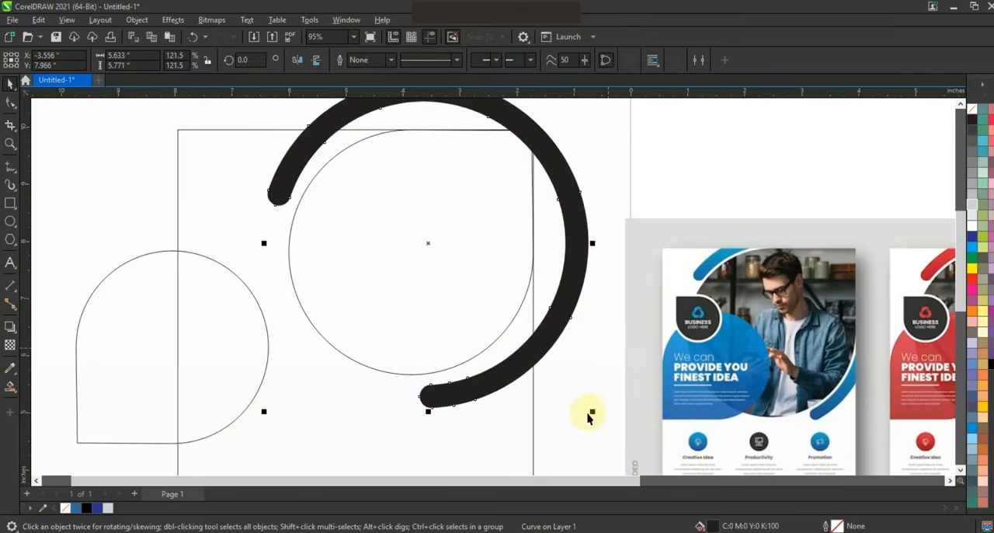
{"action": "left_click_drag", "start_coordinate": [587, 412], "coordinate": [582, 381]}
{"action": "left_click_drag", "start_coordinate": [576, 280], "coordinate": [568, 282]}
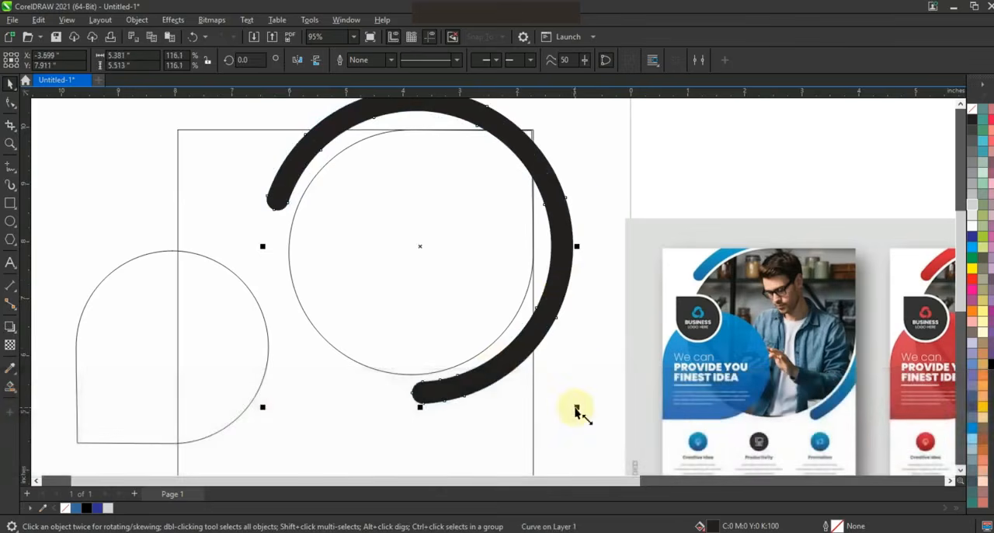
{"action": "left_click_drag", "start_coordinate": [578, 408], "coordinate": [572, 397]}
{"action": "left_click_drag", "start_coordinate": [557, 234], "coordinate": [554, 237]}
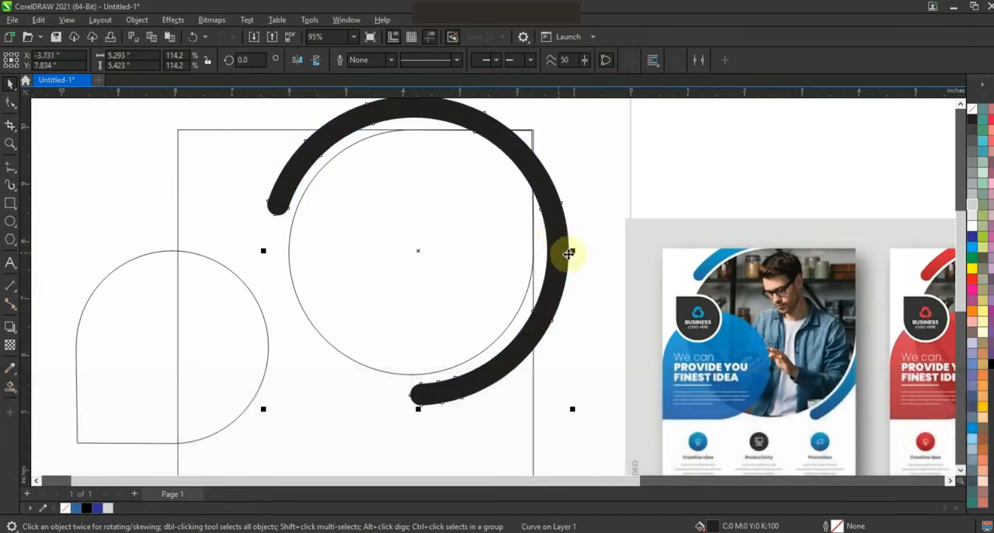
Remove the thick arc's fill and give it a black outline
{"action": "left_click", "coordinate": [972, 108]}
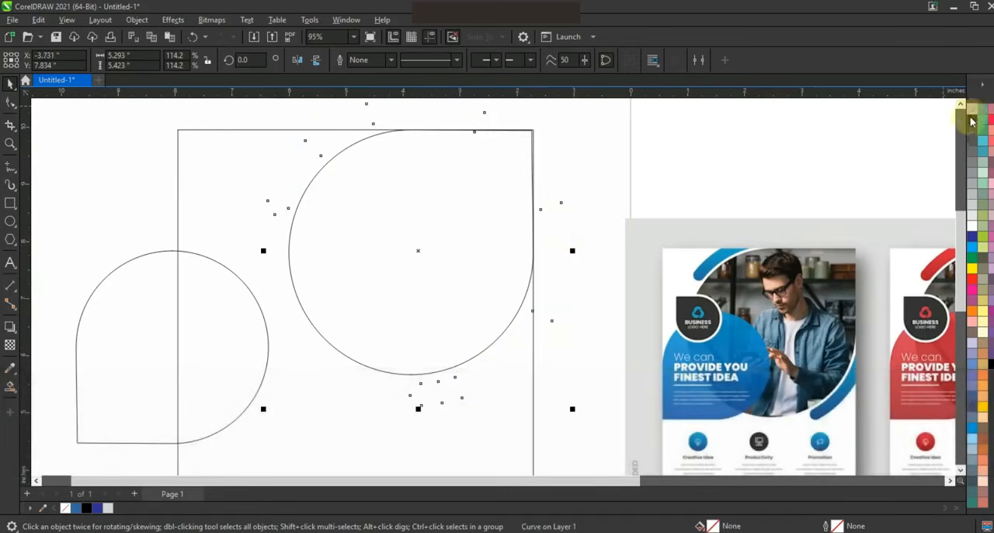
{"action": "right_click", "coordinate": [971, 121]}
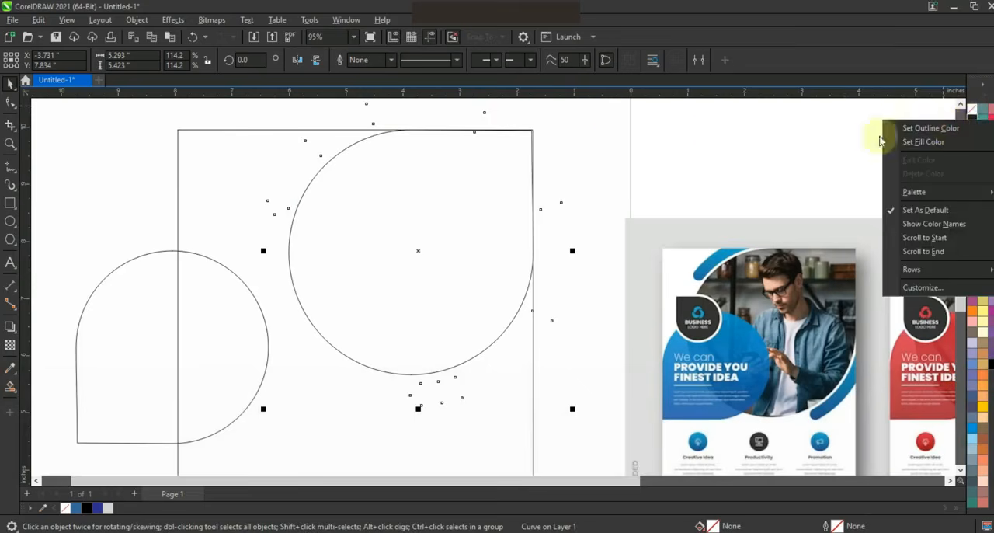
{"action": "left_click", "coordinate": [929, 128]}
{"action": "left_click", "coordinate": [582, 144]}
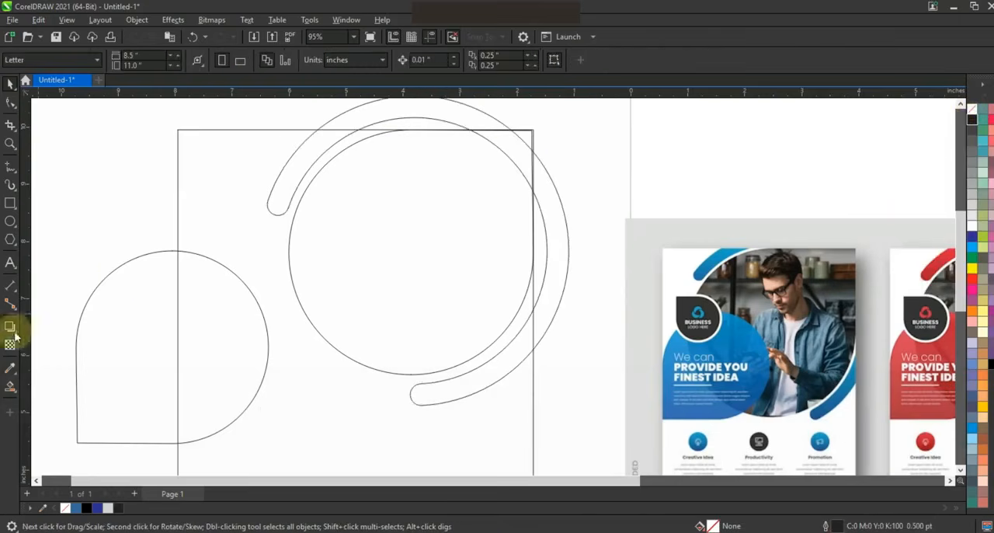
Use Smart Fill to create blue shapes from the two arc portions lying inside the frame
{"action": "left_click", "coordinate": [10, 388]}
{"action": "left_click", "coordinate": [288, 181]}
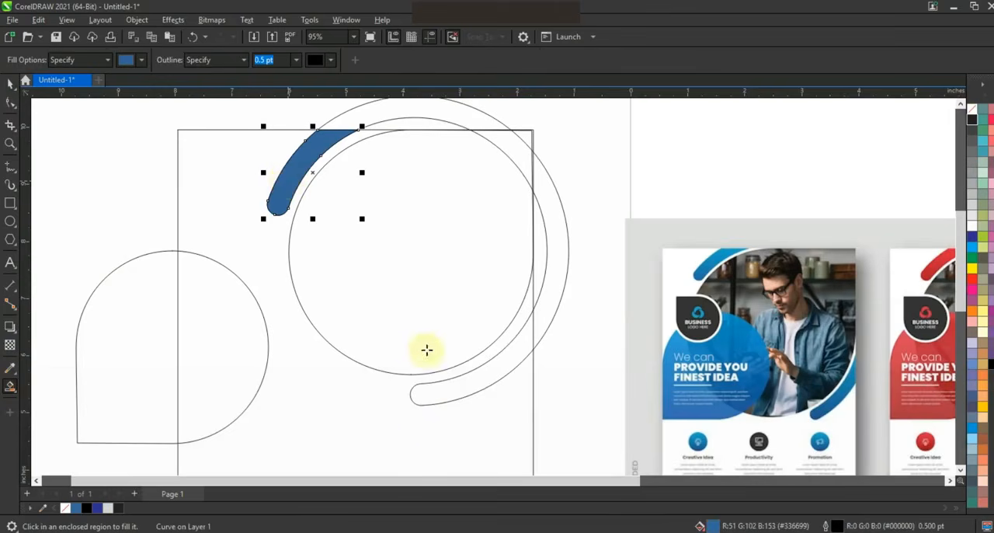
{"action": "left_click", "coordinate": [456, 386]}
Delete the original arc outline and fill the large teardrop with light gray
{"action": "left_click", "coordinate": [12, 83]}
{"action": "left_click", "coordinate": [480, 115]}
{"action": "key", "text": "Delete"}
{"action": "left_click", "coordinate": [444, 235]}
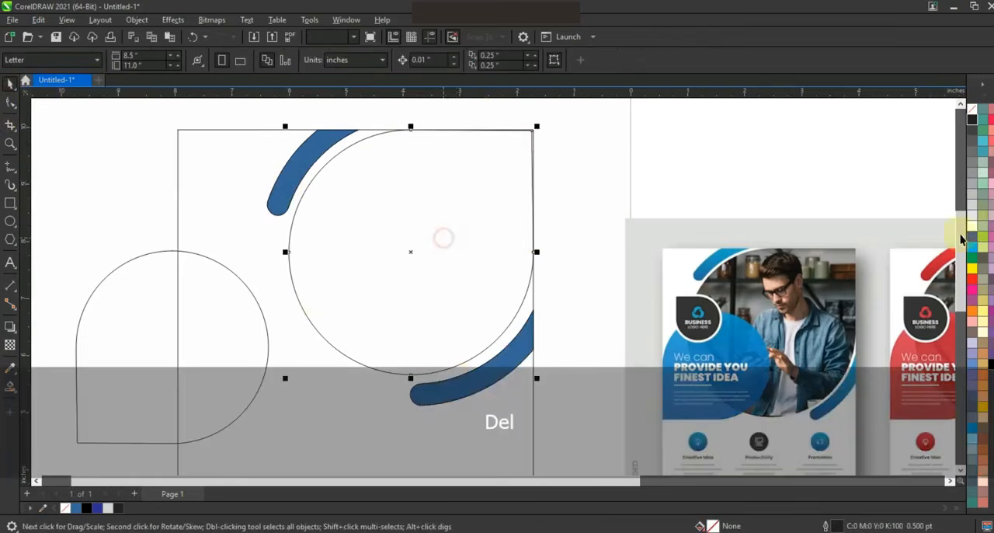
{"action": "left_click", "coordinate": [973, 194]}
Apply a linear gradient from dark blue to light blue across both arc segments
{"action": "left_click", "coordinate": [492, 368]}
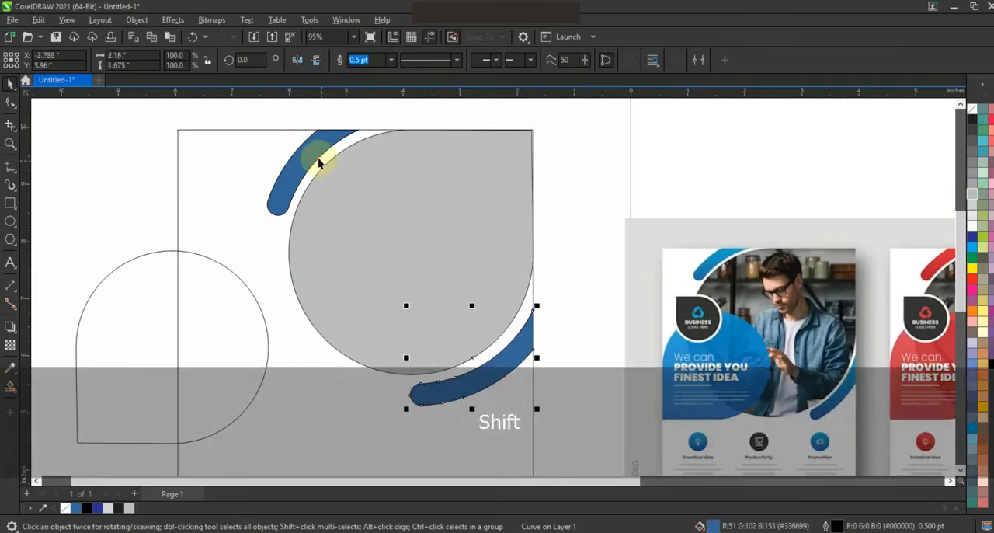
{"action": "left_click", "coordinate": [320, 160], "text": "shift"}
{"action": "key", "text": "g"}
{"action": "left_click_drag", "start_coordinate": [348, 307], "coordinate": [453, 237]}
{"action": "left_click_drag", "start_coordinate": [972, 247], "coordinate": [454, 235]}
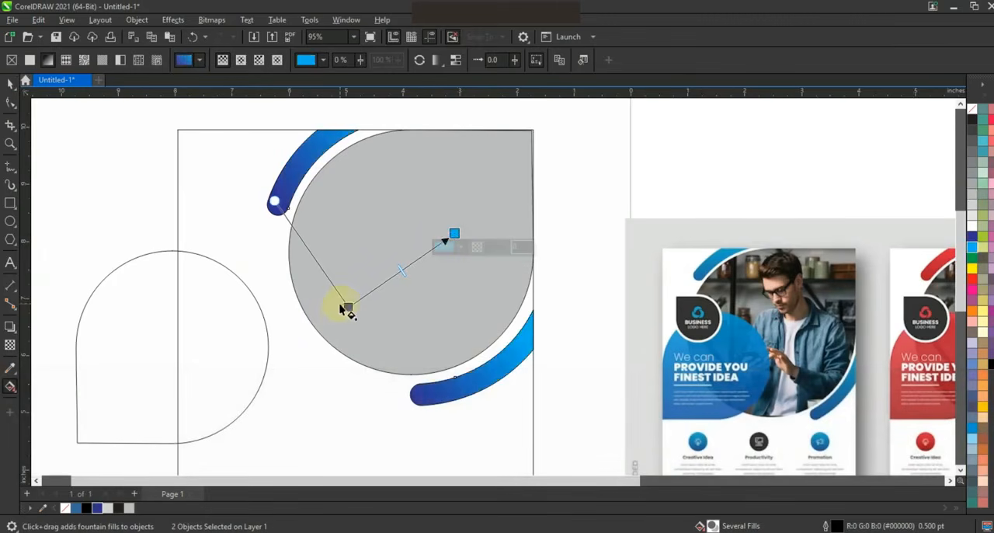
{"action": "left_click", "coordinate": [347, 305]}
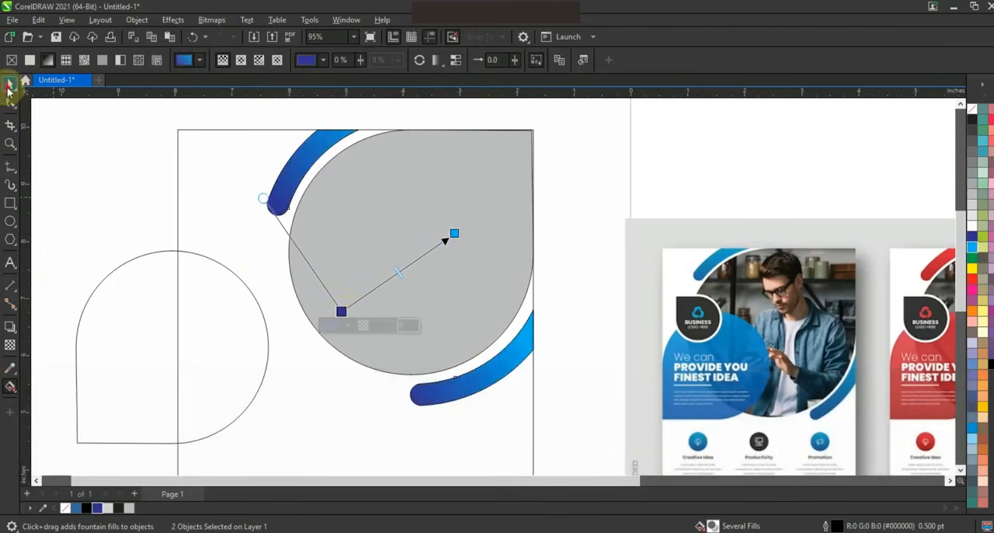
Move the unfilled teardrop into the frame, bring it in front of the gray one, and scale it to 77.8%
{"action": "left_click", "coordinate": [10, 83]}
{"action": "left_click", "coordinate": [258, 353]}
{"action": "left_click_drag", "start_coordinate": [215, 351], "coordinate": [325, 357]}
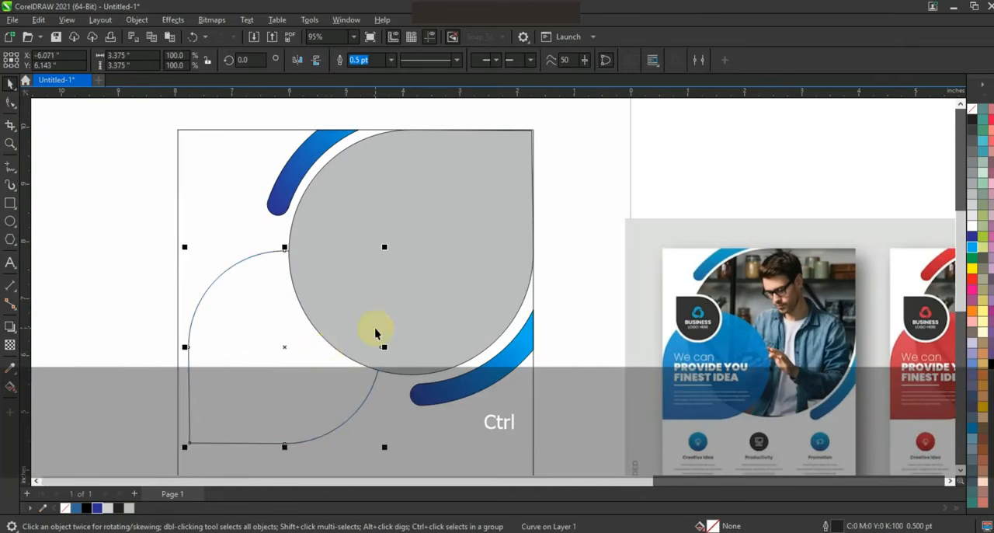
{"action": "key", "text": "shift+Page_Up"}
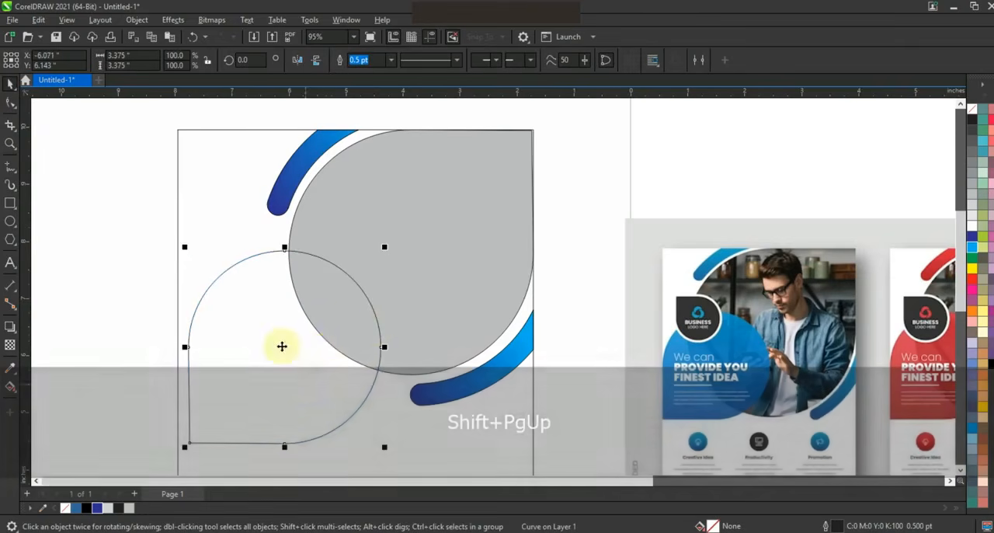
{"action": "left_click_drag", "start_coordinate": [284, 339], "coordinate": [289, 322]}
{"action": "left_click_drag", "start_coordinate": [389, 231], "coordinate": [350, 273]}
Place a horizontal guideline at the lower arc's bottom, and fit the unfilled teardrop on it against the frame's left edge at 79.8% scale
{"action": "left_click_drag", "start_coordinate": [370, 93], "coordinate": [365, 175]}
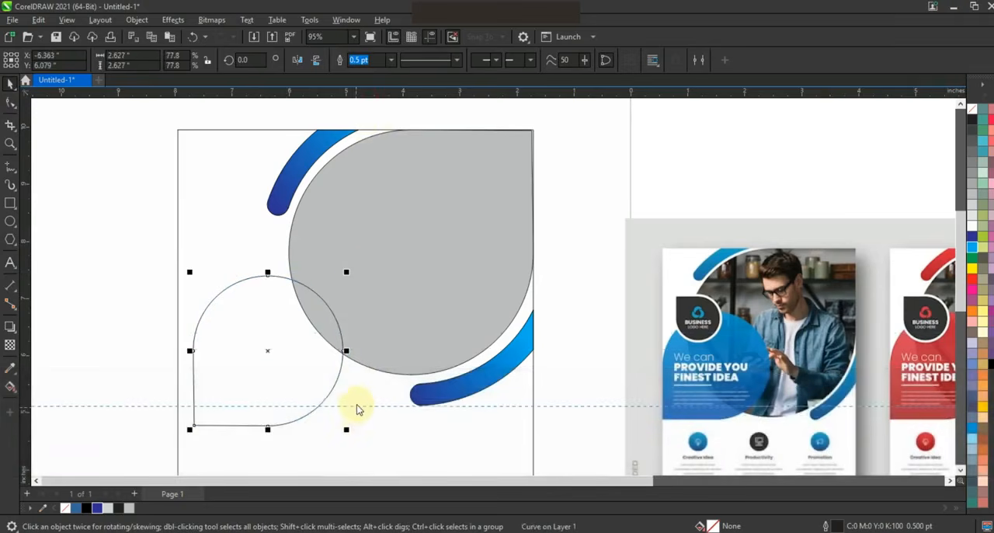
{"action": "left_click_drag", "start_coordinate": [262, 350], "coordinate": [268, 330]}
{"action": "left_click_drag", "start_coordinate": [351, 249], "coordinate": [372, 244]}
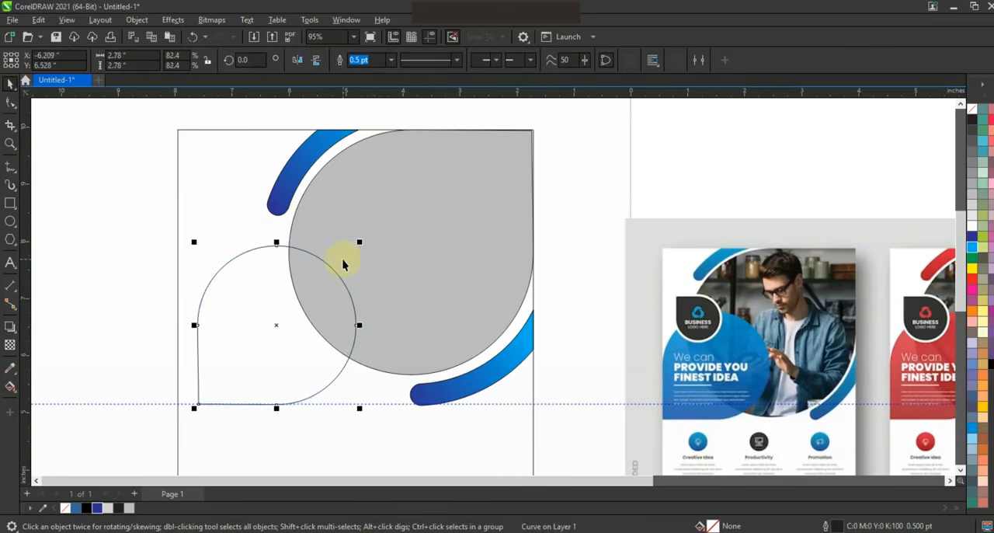
{"action": "key", "text": "Left"}
{"action": "key", "text": "Left"}
{"action": "key", "text": "Left"}
{"action": "key", "text": "Left"}
{"action": "key", "text": "Left"}
{"action": "key", "text": "Left"}
{"action": "key", "text": "Left"}
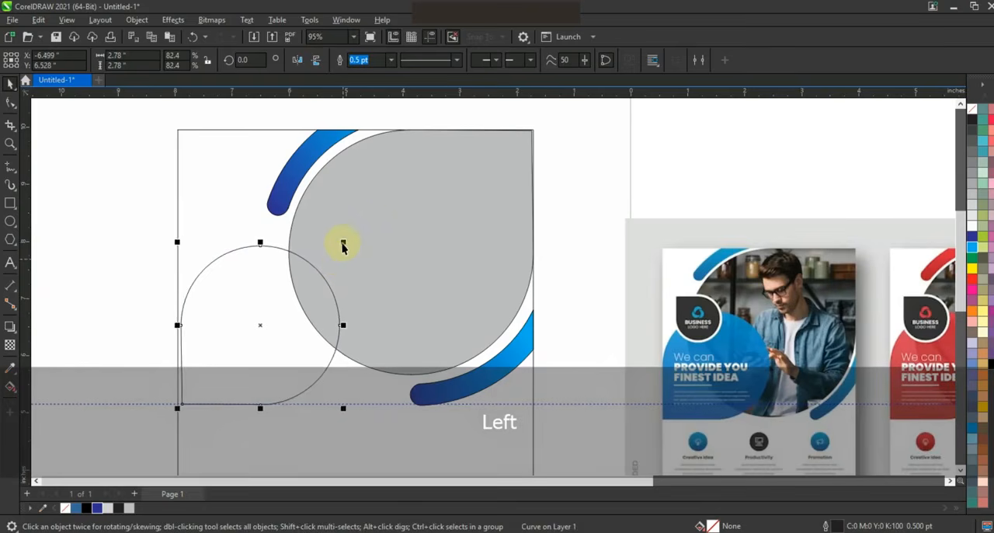
{"action": "left_click_drag", "start_coordinate": [342, 244], "coordinate": [342, 250]}
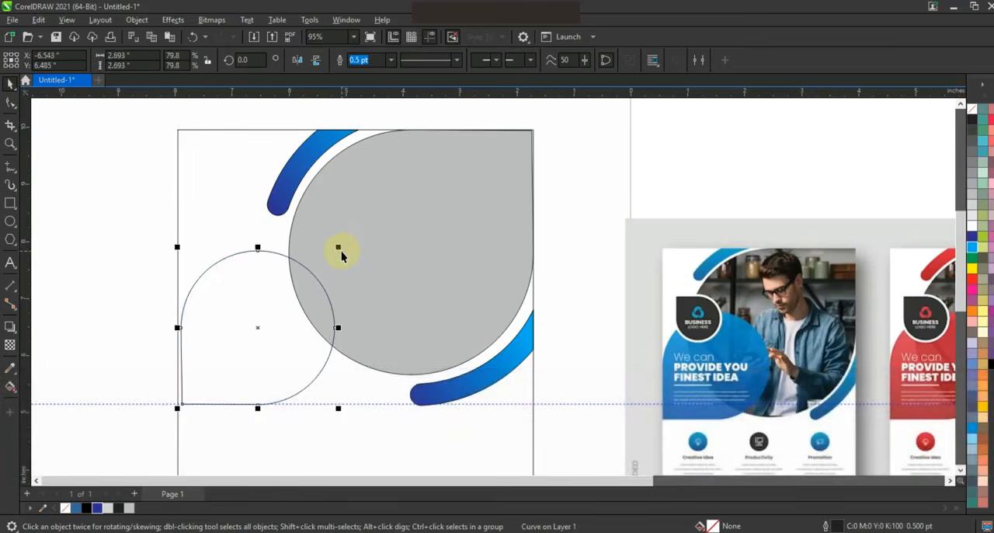
Duplicate the unfilled teardrop and scale the copy down to 46.7% from its upper-left corner
{"action": "key", "text": "KP_Add"}
{"action": "left_click_drag", "start_coordinate": [343, 413], "coordinate": [311, 368]}
{"action": "key", "text": "ctrl+z"}
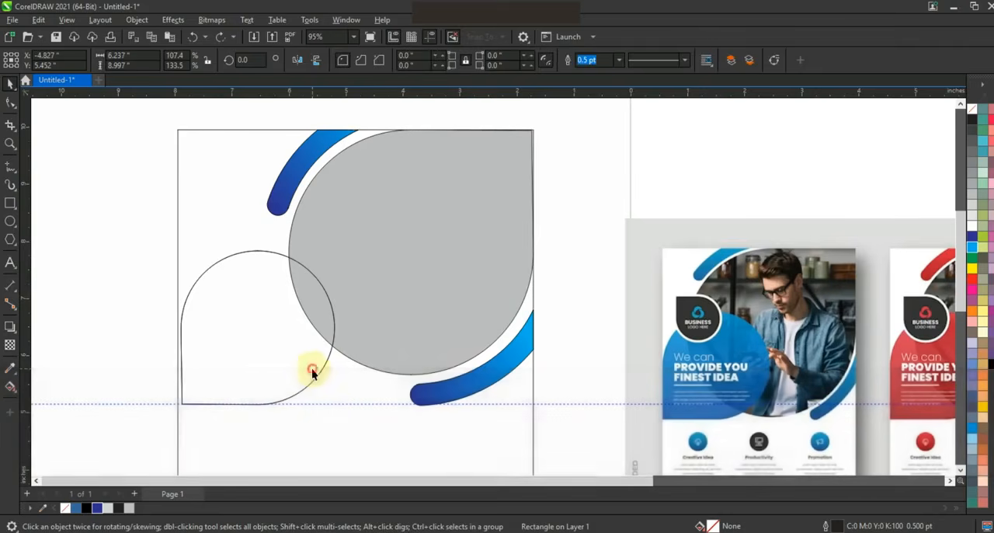
{"action": "left_click", "coordinate": [317, 379]}
{"action": "left_click_drag", "start_coordinate": [339, 414], "coordinate": [274, 344]}
Mirror the small teardrop copy vertically and position it over the upper-left part of the larger unfilled teardrop
{"action": "left_click", "coordinate": [295, 62]}
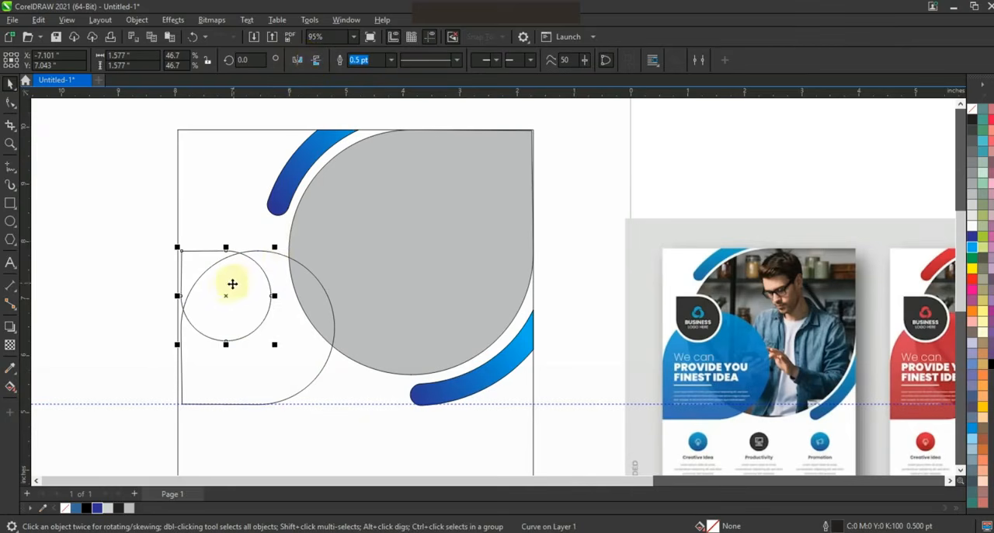
{"action": "left_click_drag", "start_coordinate": [236, 275], "coordinate": [237, 270]}
{"action": "left_click_drag", "start_coordinate": [237, 267], "coordinate": [237, 268]}
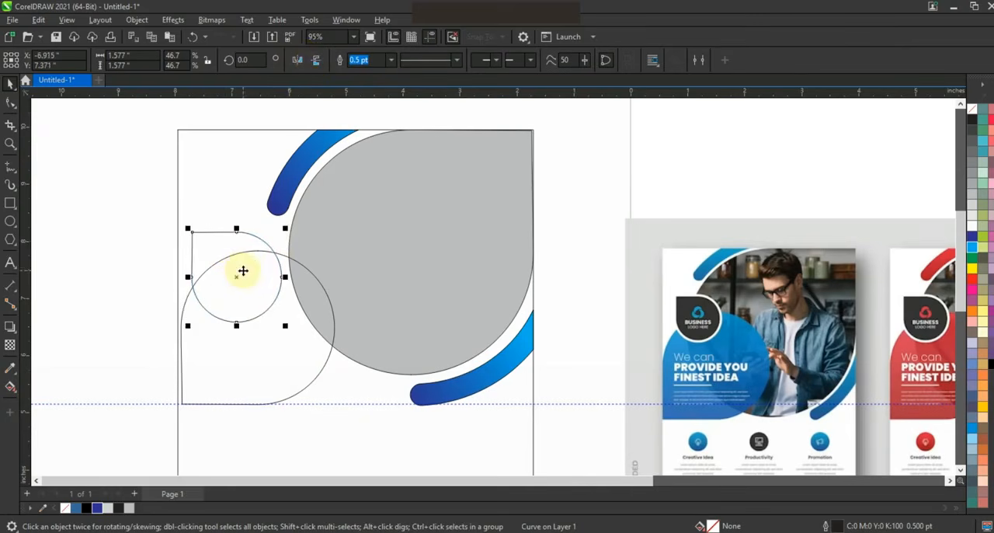
Add a one-step inner contour offset 0.055 inch to the small teardrop and break the contour apart
{"action": "key", "text": "F3"}
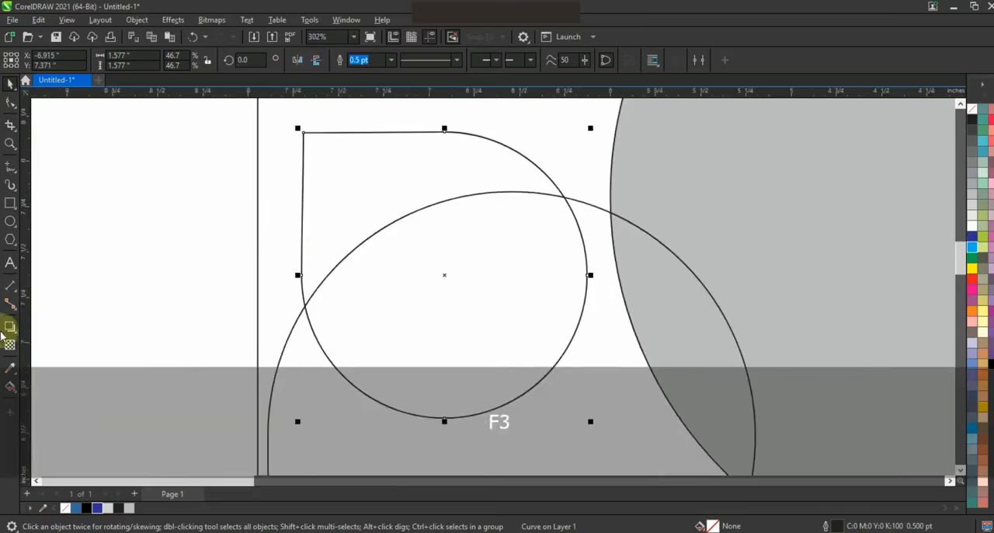
{"action": "left_click", "coordinate": [14, 334]}
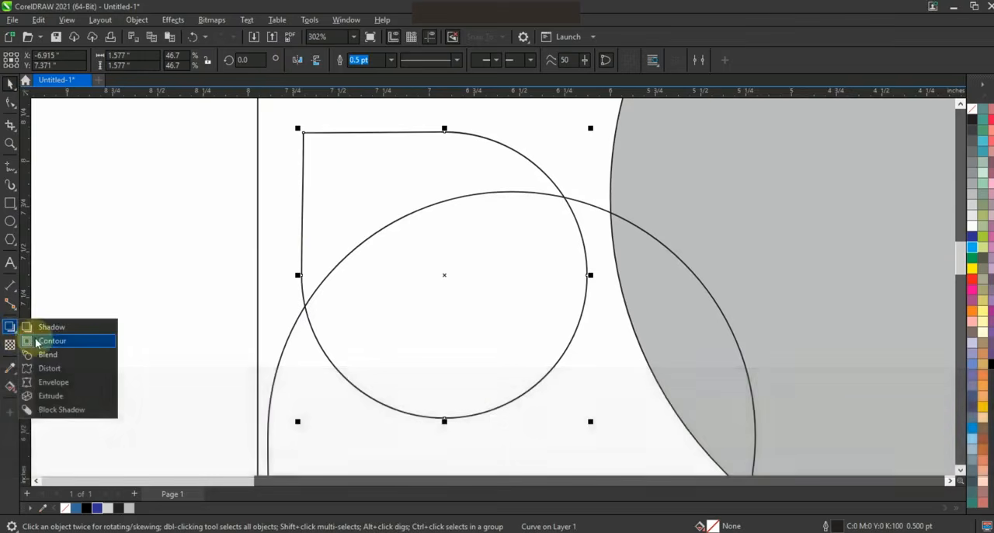
{"action": "left_click", "coordinate": [35, 343]}
{"action": "left_click_drag", "start_coordinate": [521, 150], "coordinate": [521, 146]}
{"action": "left_click", "coordinate": [13, 83]}
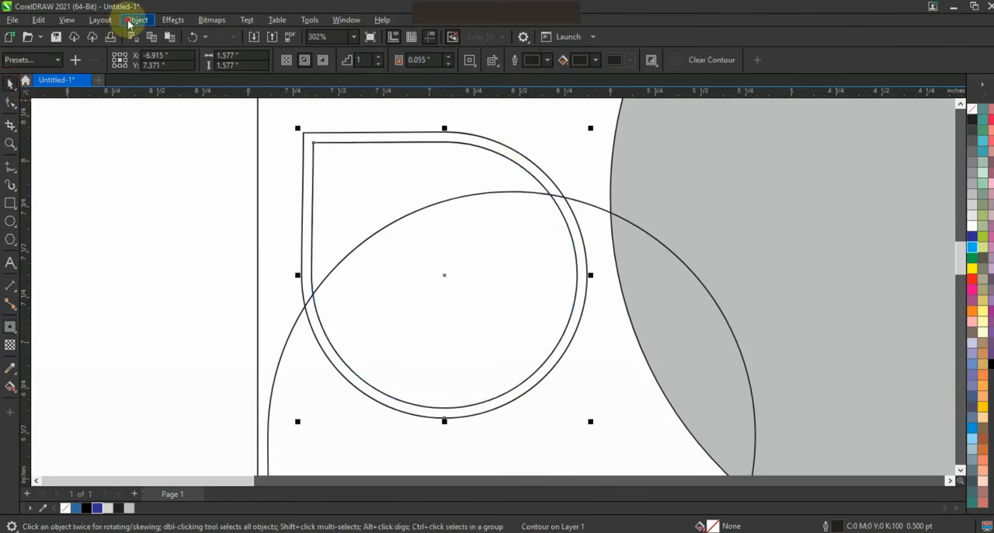
{"action": "left_click", "coordinate": [137, 20]}
{"action": "left_click", "coordinate": [154, 309]}
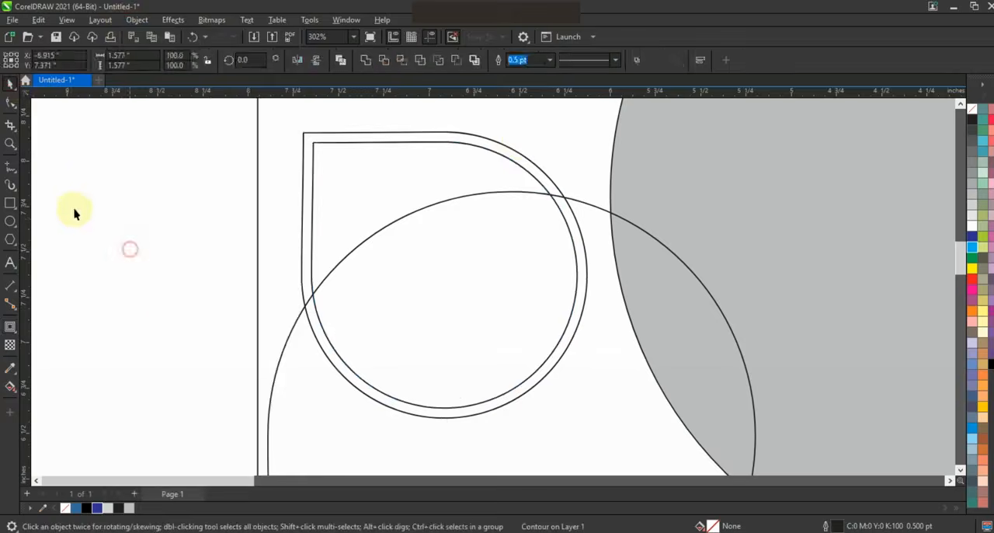
Fill the small inner teardrop with black and the contour shape around it with white
{"action": "key", "text": "F3"}
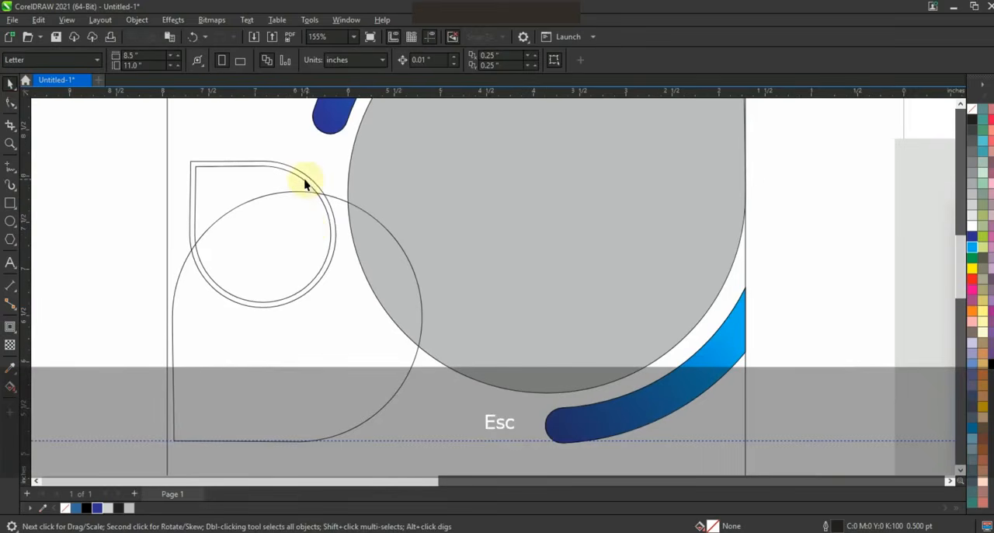
{"action": "left_click", "coordinate": [304, 184]}
{"action": "left_click", "coordinate": [972, 363]}
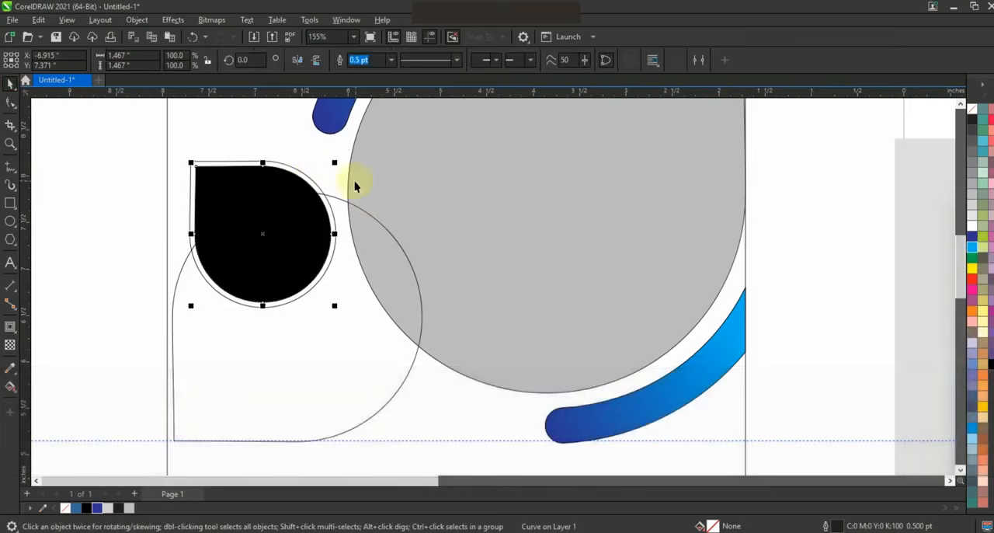
{"action": "left_click", "coordinate": [311, 183]}
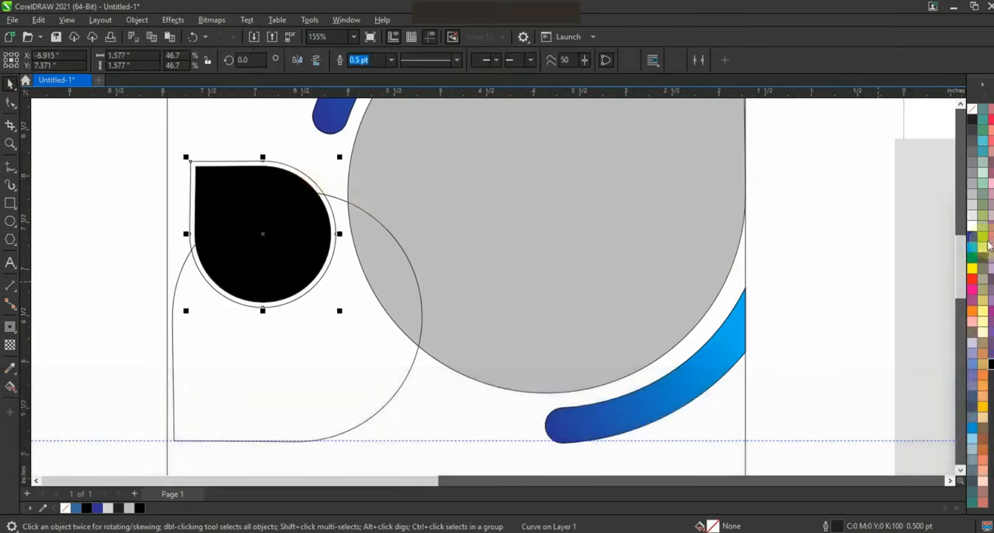
Fill the larger left teardrop with dark blue and apply a vertical gradient that turns light blue toward its top
{"action": "left_click", "coordinate": [347, 201]}
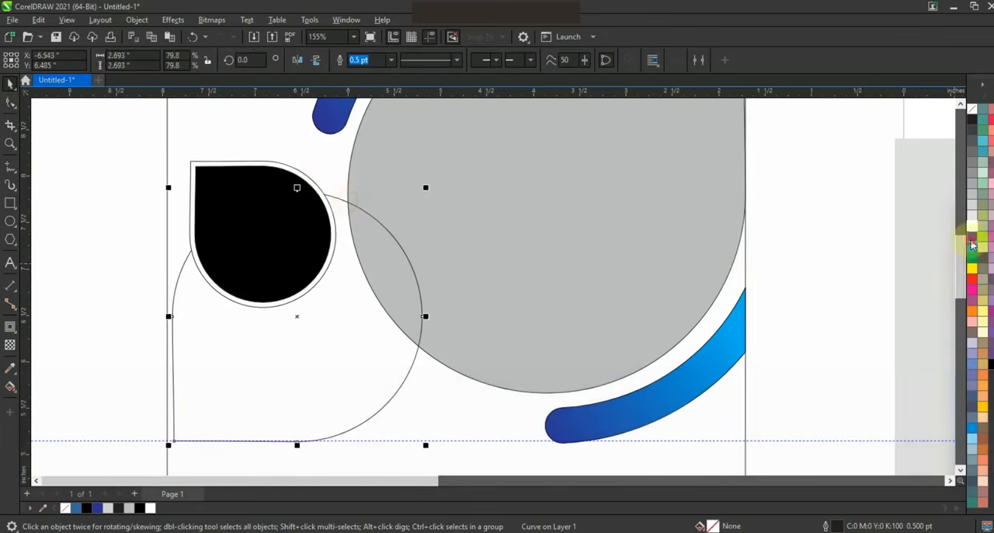
{"action": "left_click", "coordinate": [971, 245]}
{"action": "key", "text": "F3"}
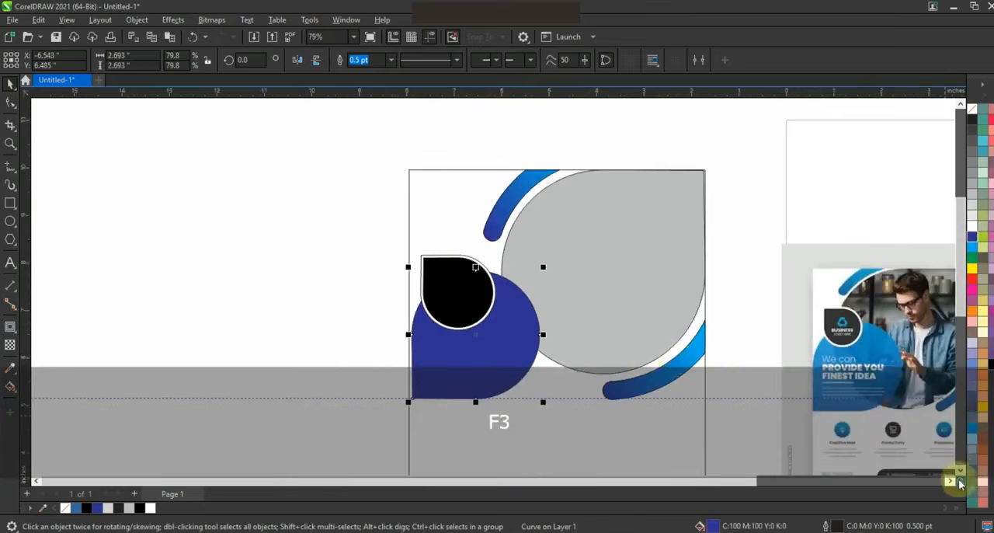
{"action": "scroll", "coordinate": [961, 482], "scroll_direction": "right", "scroll_amount": 3}
{"action": "key", "text": "g"}
{"action": "left_click_drag", "start_coordinate": [275, 410], "coordinate": [276, 303]}
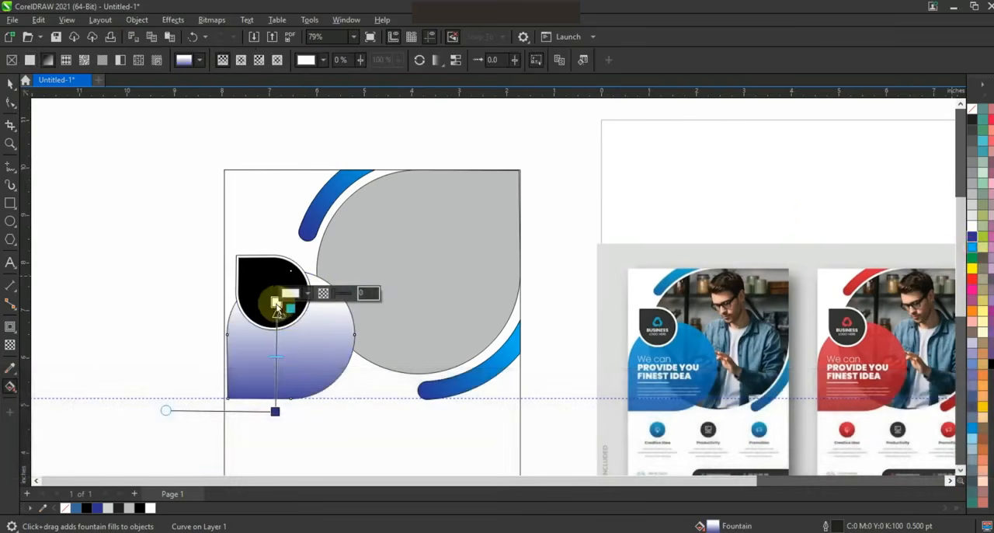
{"action": "left_click_drag", "start_coordinate": [972, 247], "coordinate": [276, 303]}
{"action": "mouse_move", "coordinate": [275, 437]}
{"action": "left_mouse_down"}
{"action": "mouse_move", "coordinate": [275, 419]}
{"action": "mouse_move", "coordinate": [276, 429]}
{"action": "left_mouse_up"}
{"action": "key", "text": "ctrl+z"}
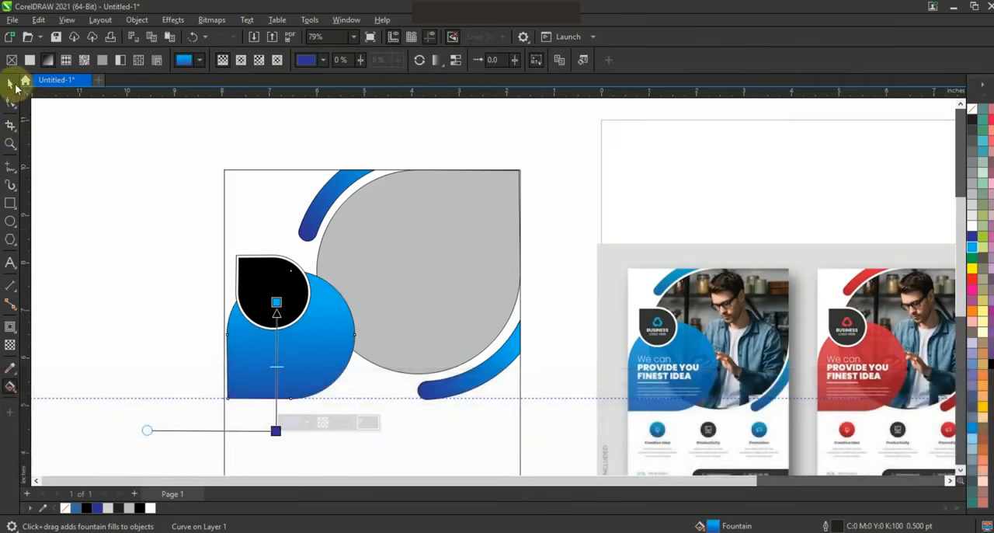
Remove the outlines from all shapes inside the frame and extend the artwork slightly to meet the frame's left edge
{"action": "left_click", "coordinate": [13, 85]}
{"action": "left_click", "coordinate": [140, 165]}
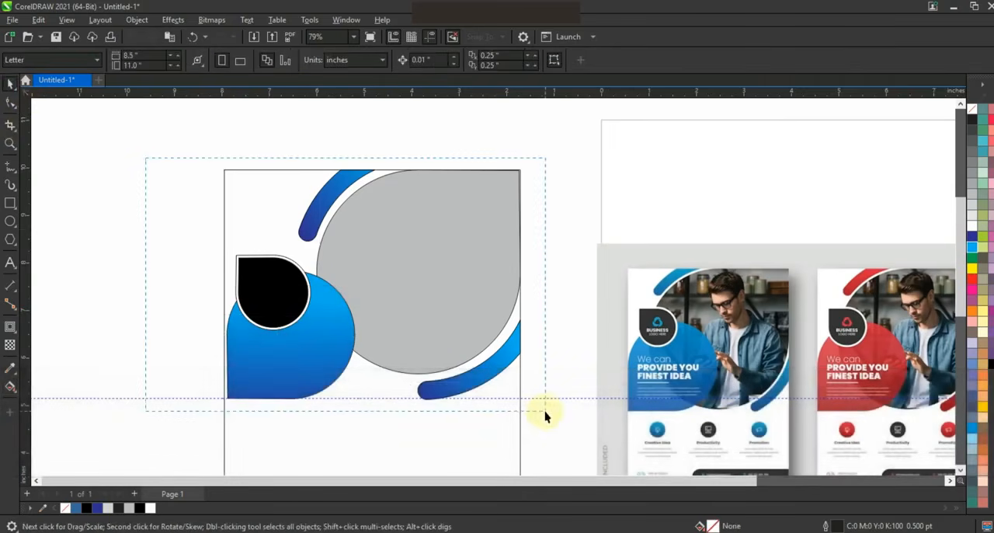
{"action": "left_click_drag", "start_coordinate": [546, 412], "coordinate": [546, 412]}
{"action": "right_click", "coordinate": [974, 111]}
{"action": "left_click", "coordinate": [935, 119]}
{"action": "left_click", "coordinate": [554, 137]}
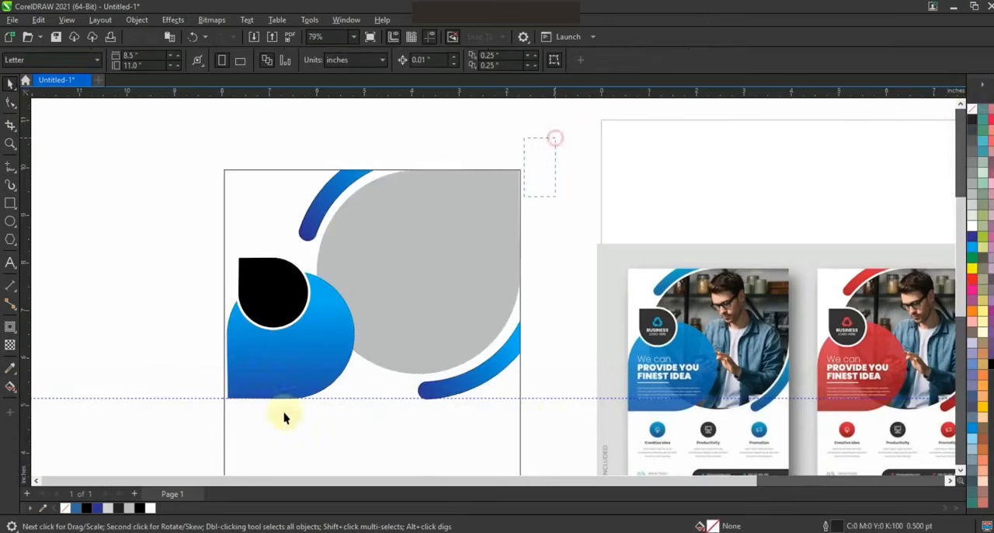
{"action": "left_click_drag", "start_coordinate": [230, 438], "coordinate": [221, 413]}
{"action": "left_click", "coordinate": [188, 388]}
Paste the photo of the man with the phone and PowerClip it inside the large grey teardrop
{"action": "key", "text": "ctrl+v"}
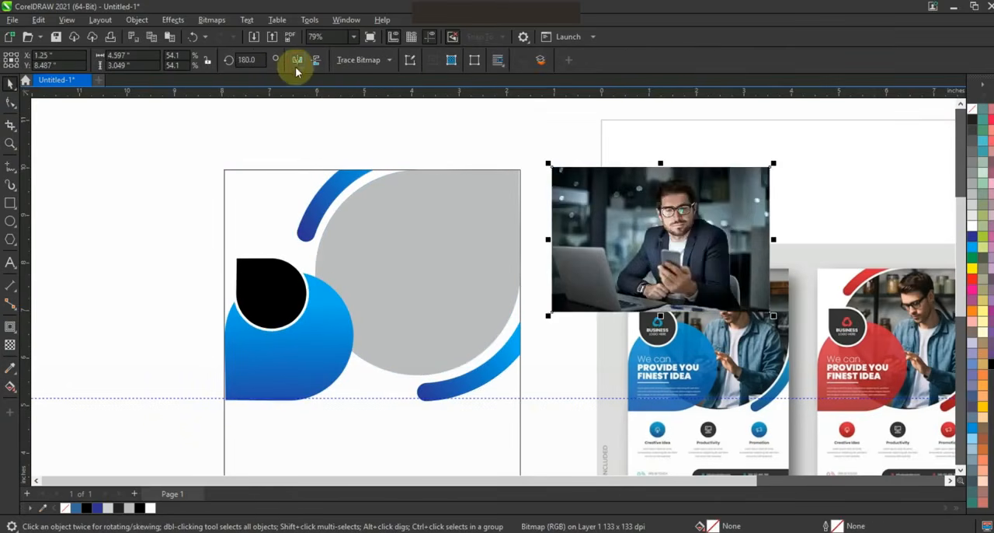
{"action": "right_click", "coordinate": [684, 208]}
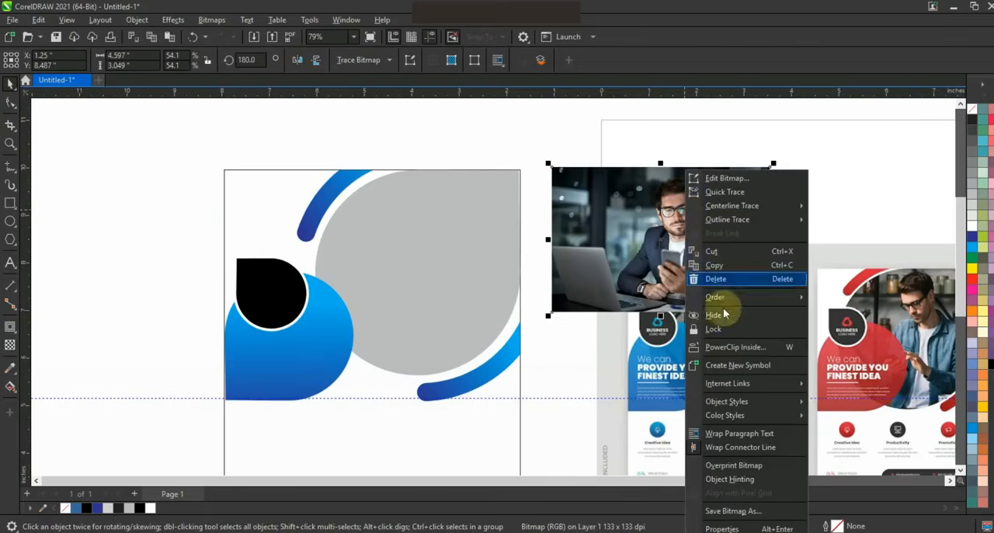
{"action": "left_click", "coordinate": [727, 351]}
{"action": "left_click", "coordinate": [497, 277]}
Edit the PowerClip, enlarging the photo to about 6.8 by 4.5 inches and positioning it to cover the whole teardrop
{"action": "right_click", "coordinate": [494, 225]}
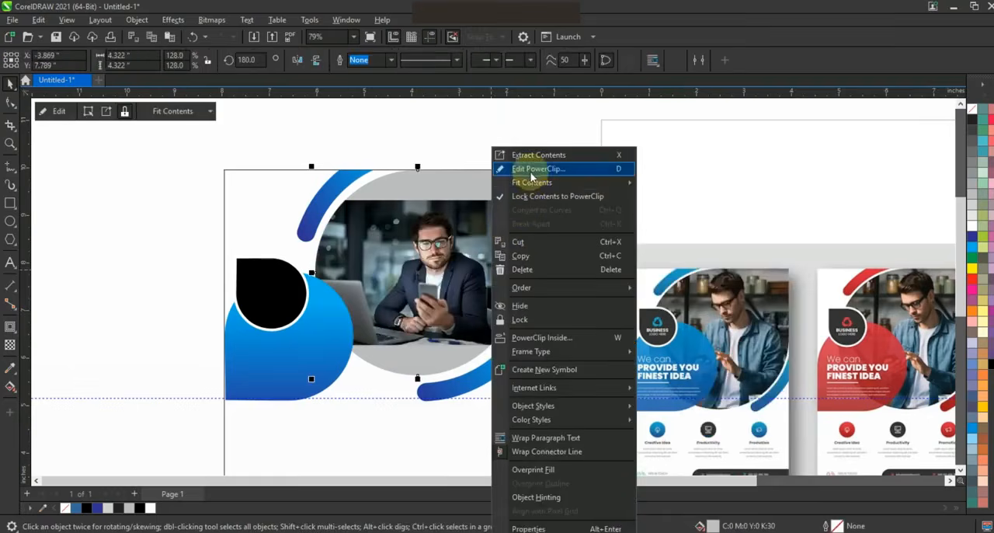
{"action": "left_click", "coordinate": [536, 168]}
{"action": "left_click_drag", "start_coordinate": [527, 200], "coordinate": [588, 160]}
{"action": "left_click_drag", "start_coordinate": [564, 217], "coordinate": [552, 217]}
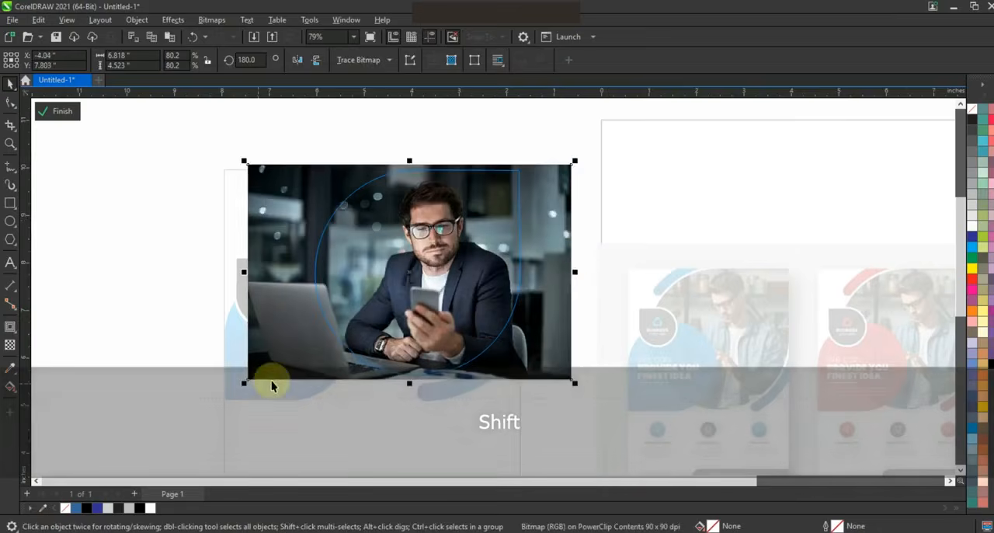
{"action": "key", "text": "f"}
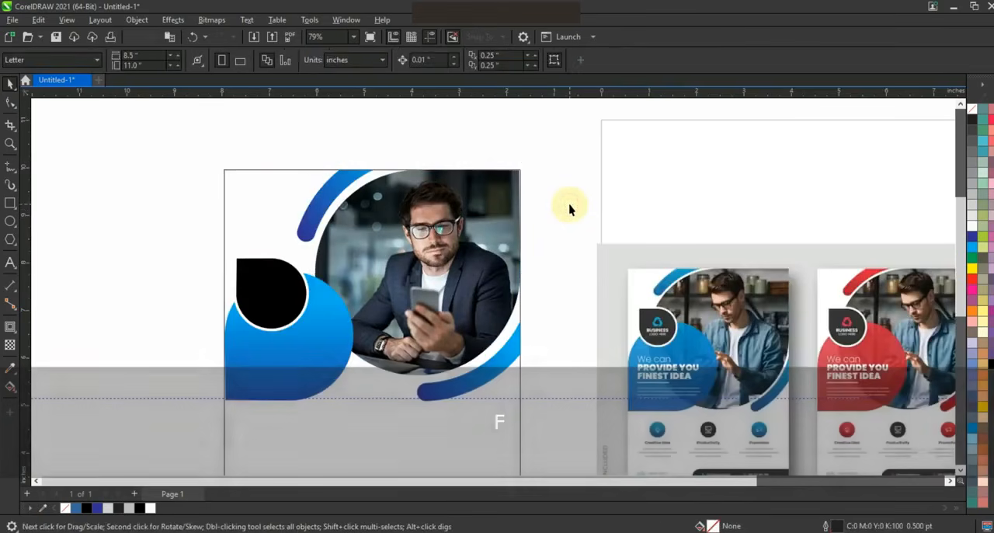
Enlarge the blue and black teardrops together until the blue one is about 3.03 inches wide, and give the blue one slight uniform transparency
{"action": "left_click_drag", "start_coordinate": [184, 241], "coordinate": [359, 407]}
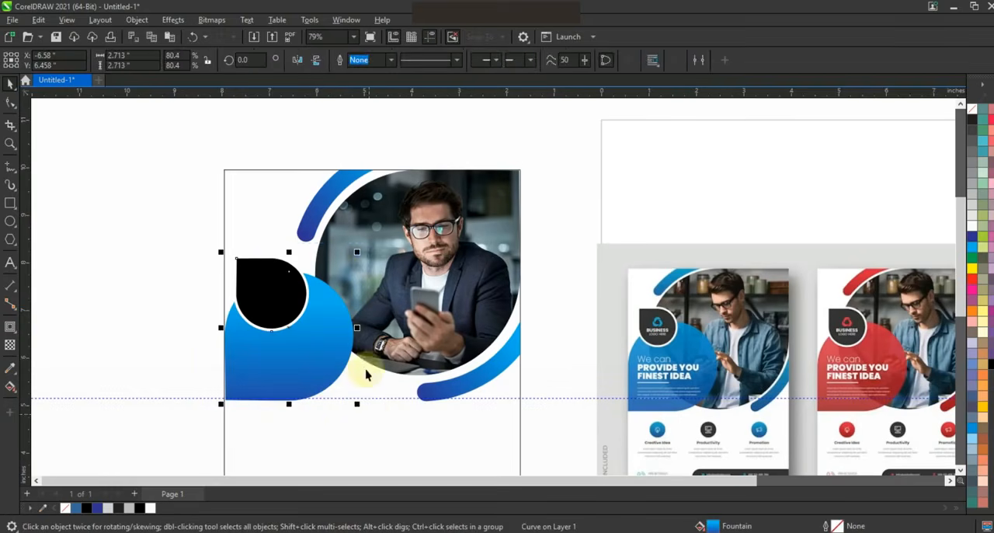
{"action": "left_click_drag", "start_coordinate": [360, 255], "coordinate": [392, 235]}
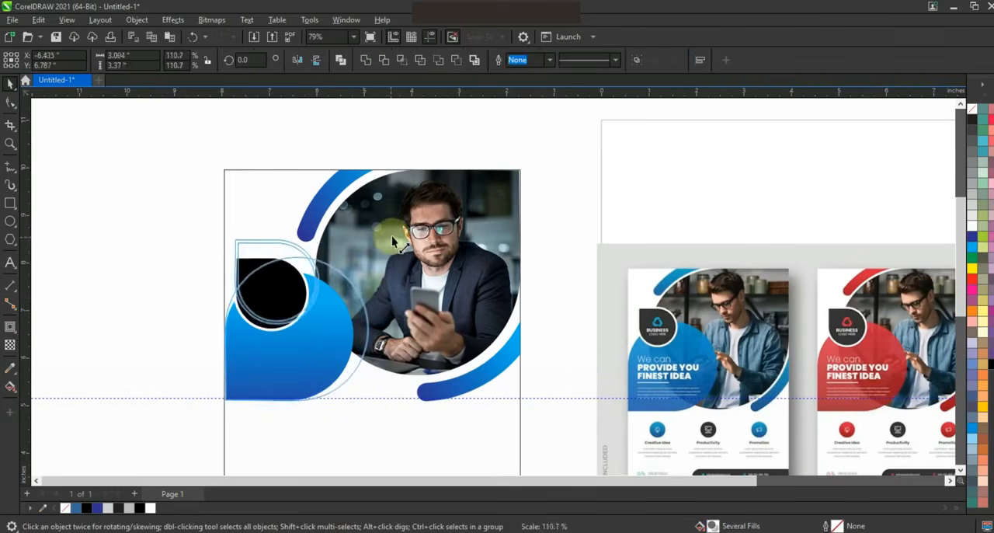
{"action": "left_click", "coordinate": [289, 342]}
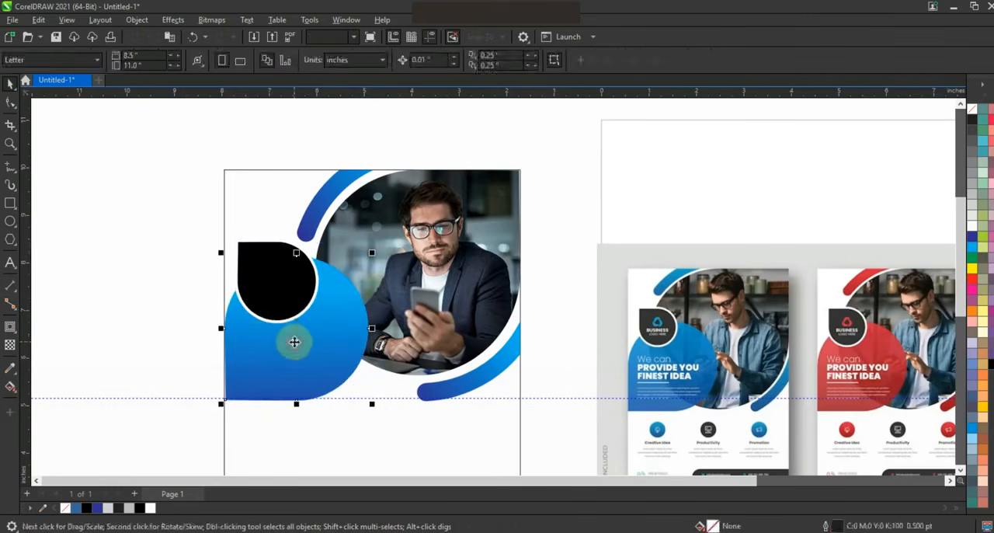
{"action": "left_click", "coordinate": [10, 345]}
{"action": "left_click", "coordinate": [274, 418]}
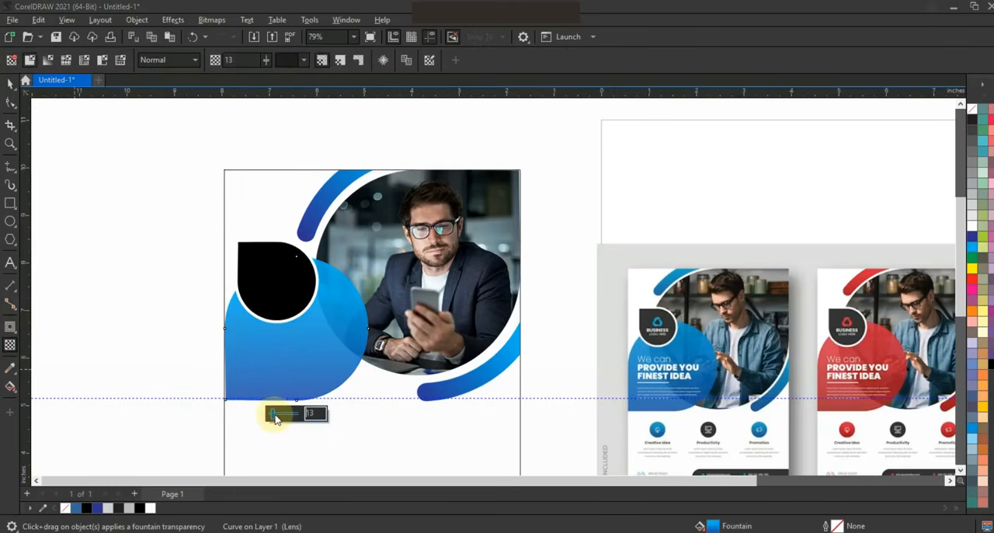
{"action": "left_click_drag", "start_coordinate": [274, 418], "coordinate": [275, 417]}
{"action": "left_click", "coordinate": [10, 83]}
Draw a circle about 0.65 inch in diameter below the blue teardrop and duplicate it twice into an evenly spaced row
{"action": "left_click", "coordinate": [502, 416]}
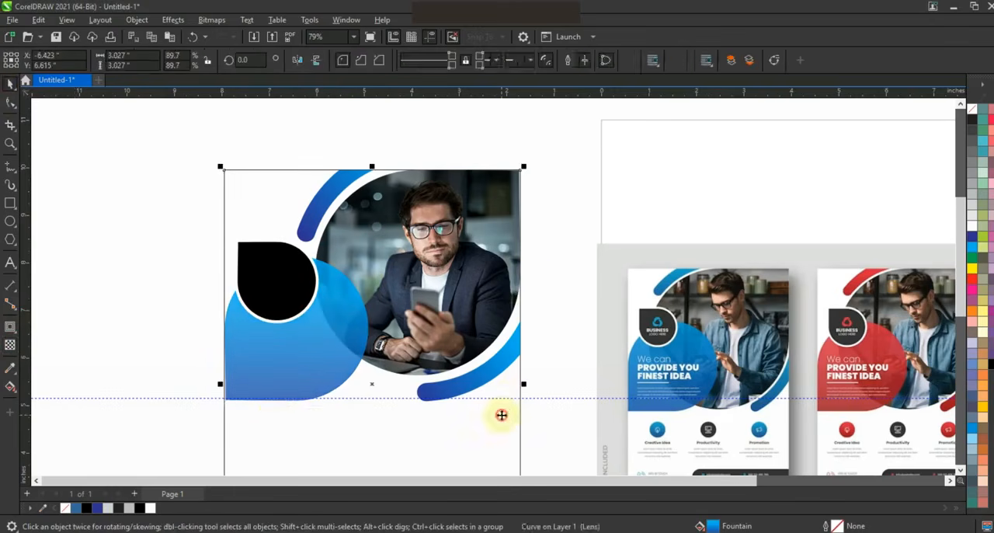
{"action": "key", "text": "shift+F2"}
{"action": "key", "text": "Escape"}
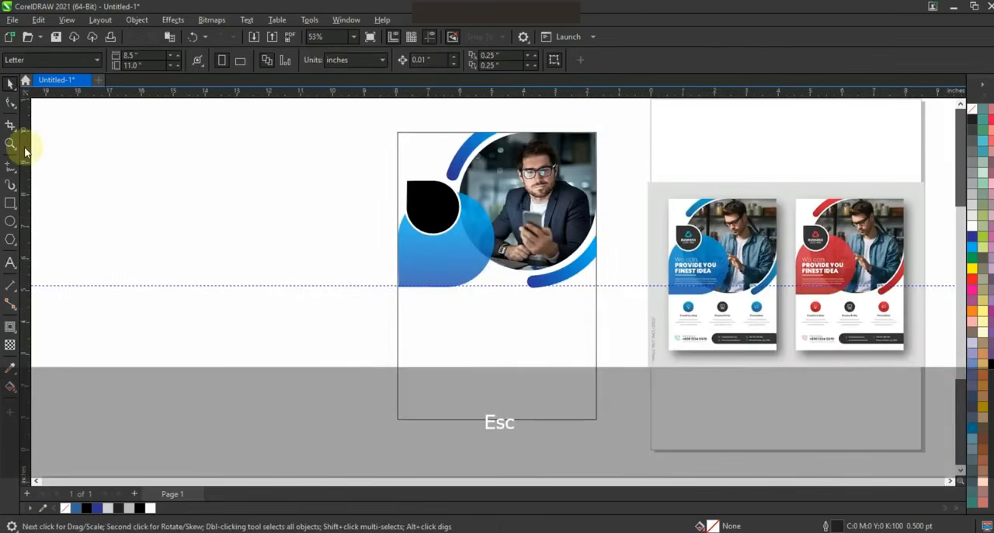
{"action": "left_click", "coordinate": [11, 142]}
{"action": "left_click_drag", "start_coordinate": [386, 129], "coordinate": [913, 428]}
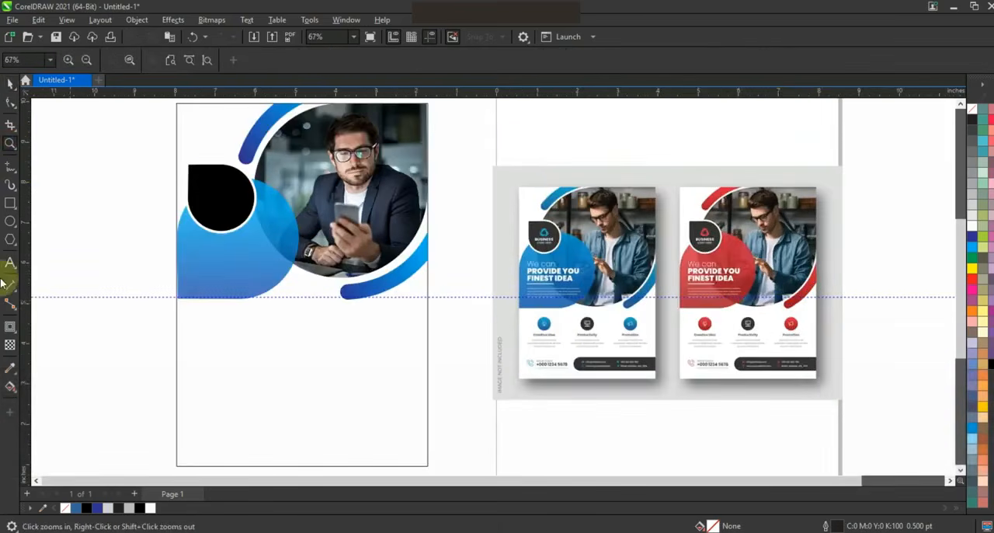
{"action": "left_click", "coordinate": [10, 222]}
{"action": "left_click_drag", "start_coordinate": [198, 326], "coordinate": [215, 359]}
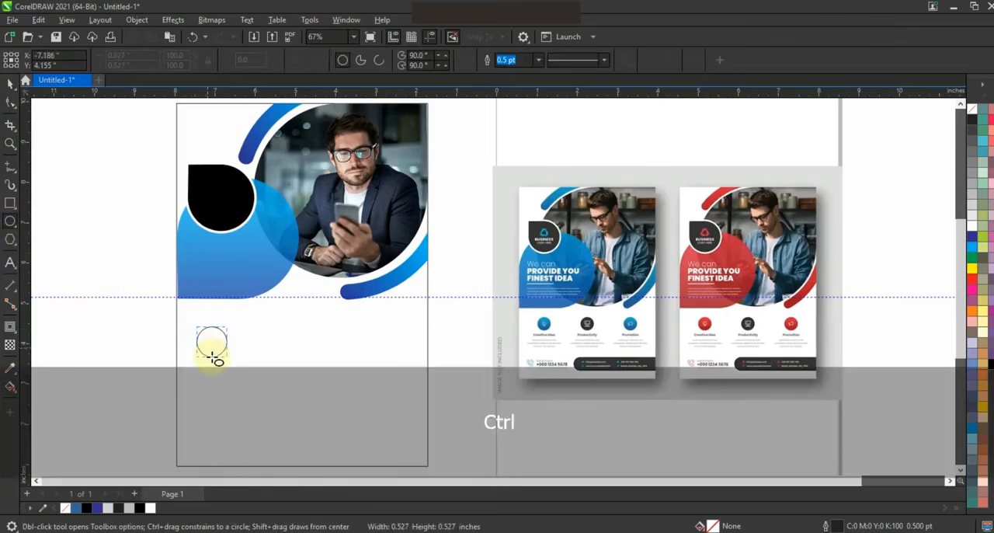
{"action": "left_click_drag", "start_coordinate": [220, 349], "coordinate": [285, 359]}
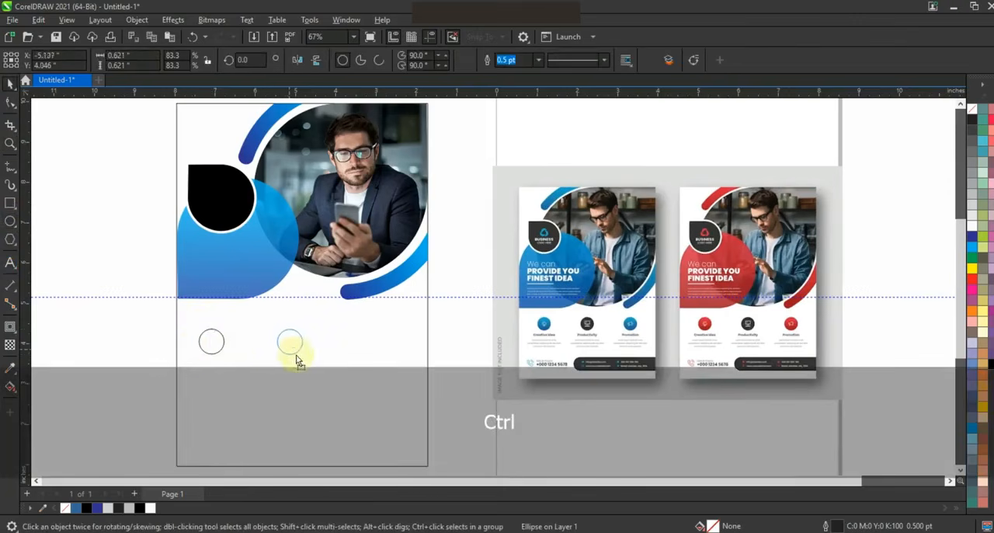
{"action": "key", "text": "ctrl+r"}
Copy the blue arc's gradient fill to the three circles and fill the middle one with black
{"action": "left_click_drag", "start_coordinate": [154, 312], "coordinate": [400, 366]}
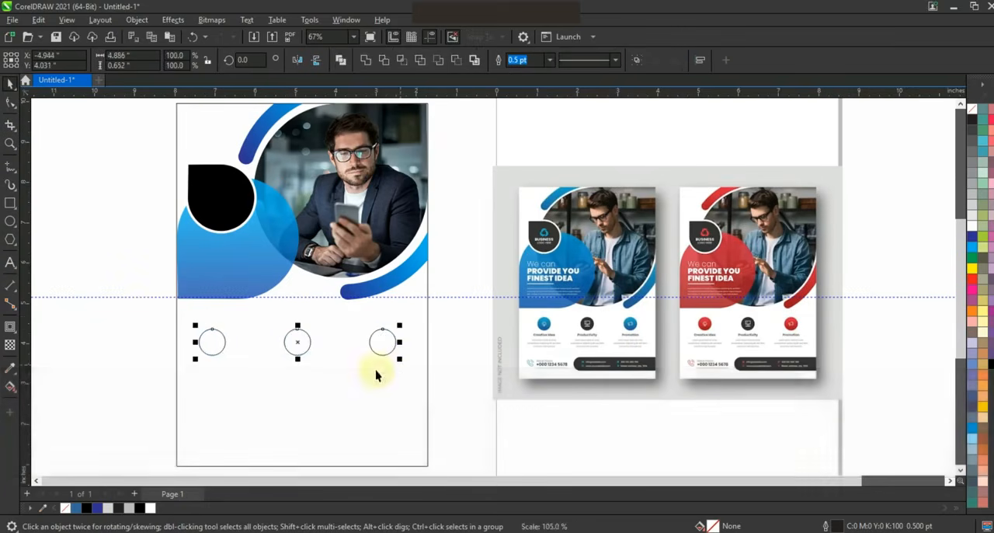
{"action": "left_click", "coordinate": [38, 19]}
{"action": "left_click", "coordinate": [82, 108]}
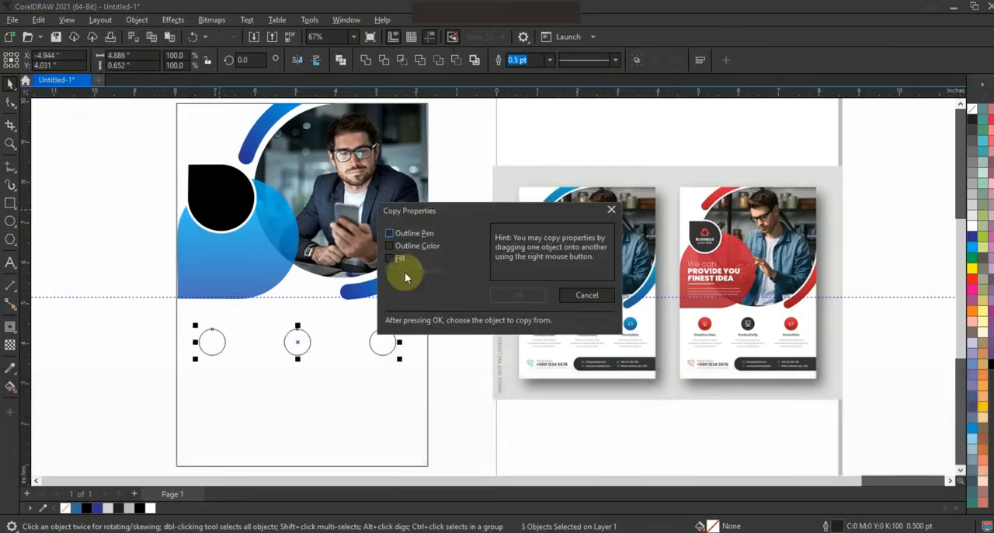
{"action": "left_click", "coordinate": [518, 296]}
{"action": "left_click", "coordinate": [386, 284]}
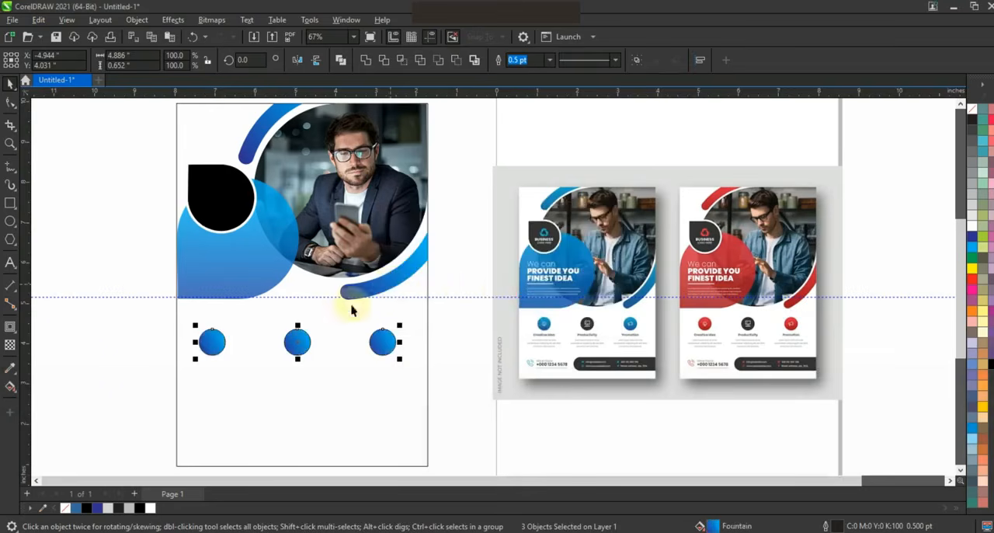
{"action": "left_click", "coordinate": [296, 342]}
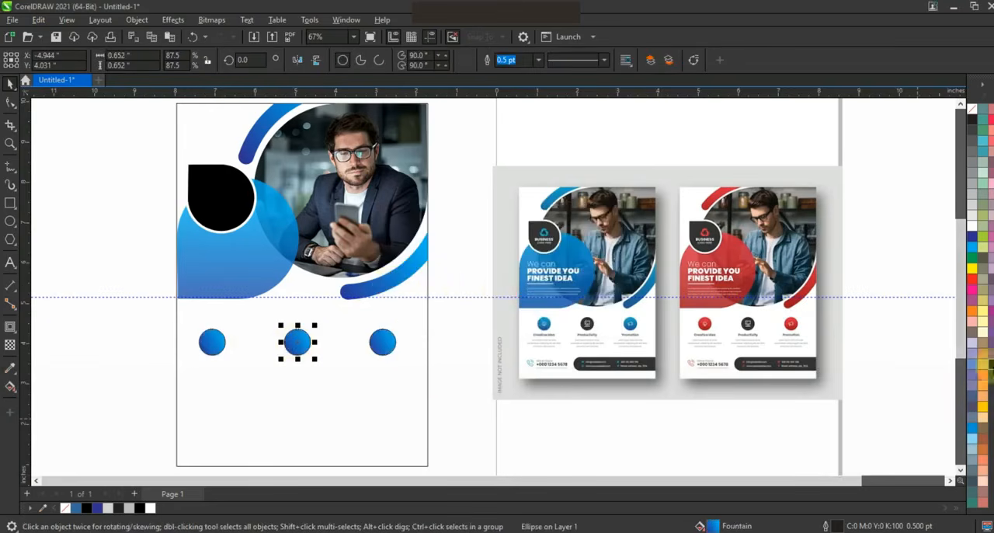
Draw a fully rounded bar about 5.18 by 0.84 inches near the flyer's bottom, extending past the frame's right edge
{"action": "left_click", "coordinate": [10, 203]}
{"action": "mouse_move", "coordinate": [248, 399]}
{"action": "left_mouse_down"}
{"action": "mouse_move", "coordinate": [321, 431]}
{"action": "mouse_move", "coordinate": [457, 433]}
{"action": "left_mouse_up"}
{"action": "left_click", "coordinate": [10, 102]}
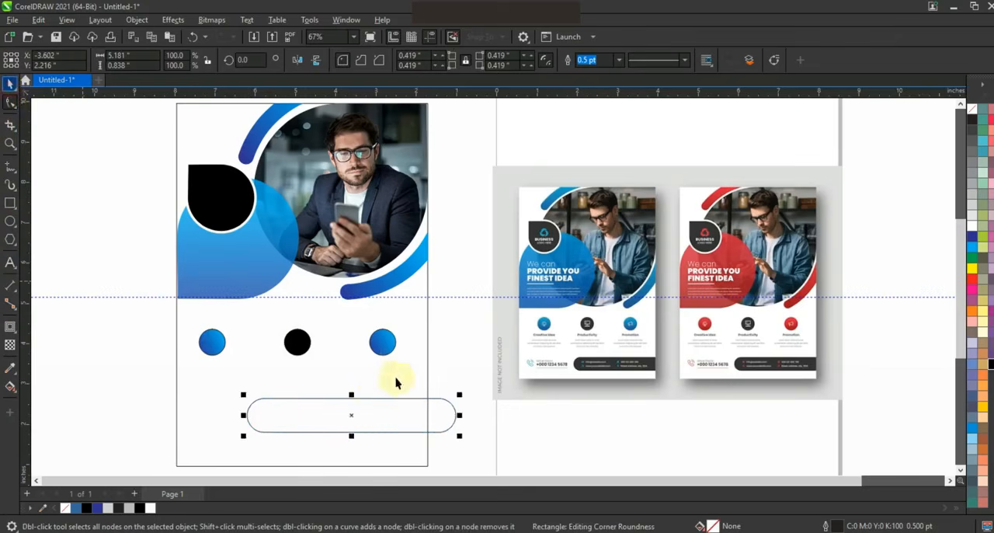
{"action": "mouse_move", "coordinate": [363, 413]}
{"action": "left_mouse_down"}
{"action": "mouse_move", "coordinate": [366, 424]}
{"action": "mouse_move", "coordinate": [354, 411]}
{"action": "left_mouse_up"}
Replace the rounded bar with a Smart Fill shape that ends at the frame's right edge and fill it with black
{"action": "left_click", "coordinate": [15, 394]}
{"action": "left_click", "coordinate": [55, 408]}
{"action": "left_click", "coordinate": [306, 428]}
{"action": "left_click", "coordinate": [437, 417]}
{"action": "key", "text": "Delete"}
{"action": "left_click", "coordinate": [405, 431]}
{"action": "left_click", "coordinate": [990, 364]}
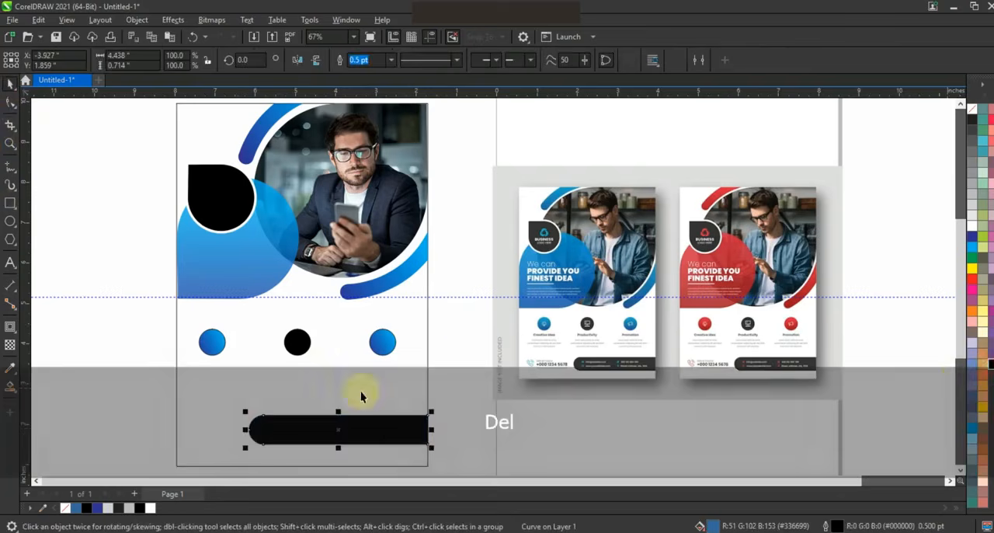
Duplicate the complete blue flyer and place the copy beside it on the left
{"action": "left_click", "coordinate": [455, 365]}
{"action": "key", "text": "F3"}
{"action": "key", "text": "Escape"}
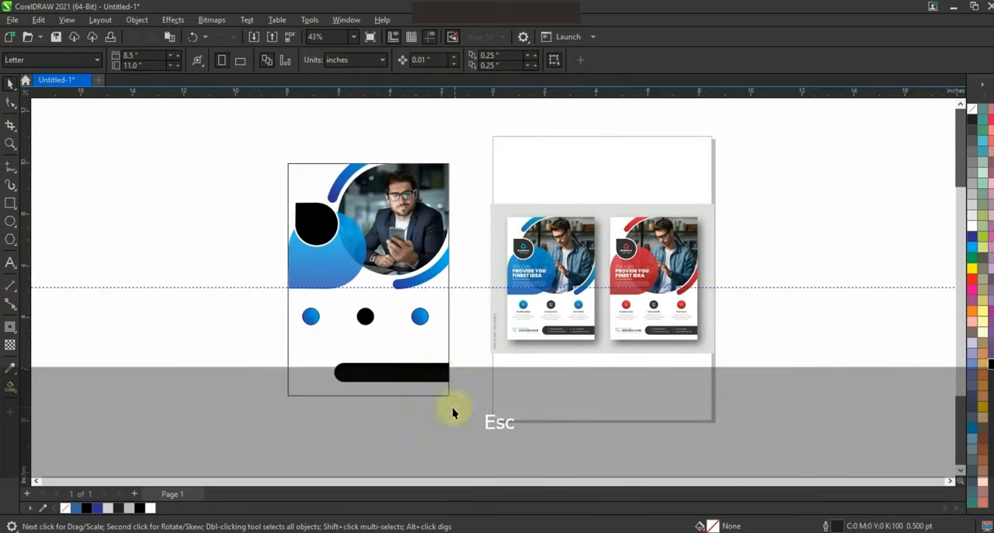
{"action": "left_click_drag", "start_coordinate": [257, 144], "coordinate": [258, 141]}
{"action": "left_click_drag", "start_coordinate": [302, 211], "coordinate": [215, 217]}
Recolor both arcs of the copied flyer with a diagonal gradient from black at the lower left to red
{"action": "left_click", "coordinate": [256, 275]}
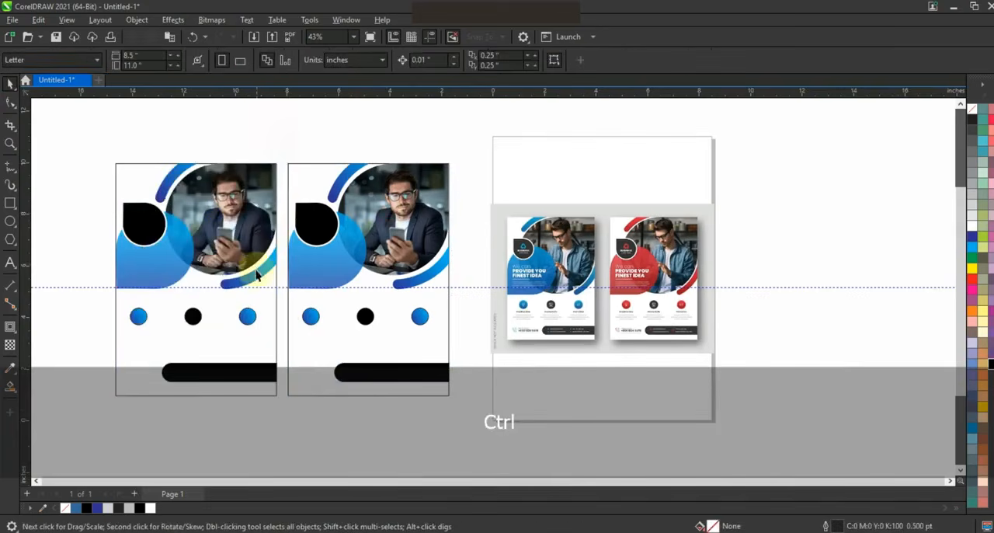
{"action": "left_click", "coordinate": [169, 189], "text": "shift"}
{"action": "key", "text": "g"}
{"action": "left_click_drag", "start_coordinate": [240, 210], "coordinate": [190, 247]}
{"action": "left_click_drag", "start_coordinate": [971, 280], "coordinate": [240, 211]}
{"action": "left_click_drag", "start_coordinate": [188, 247], "coordinate": [155, 262]}
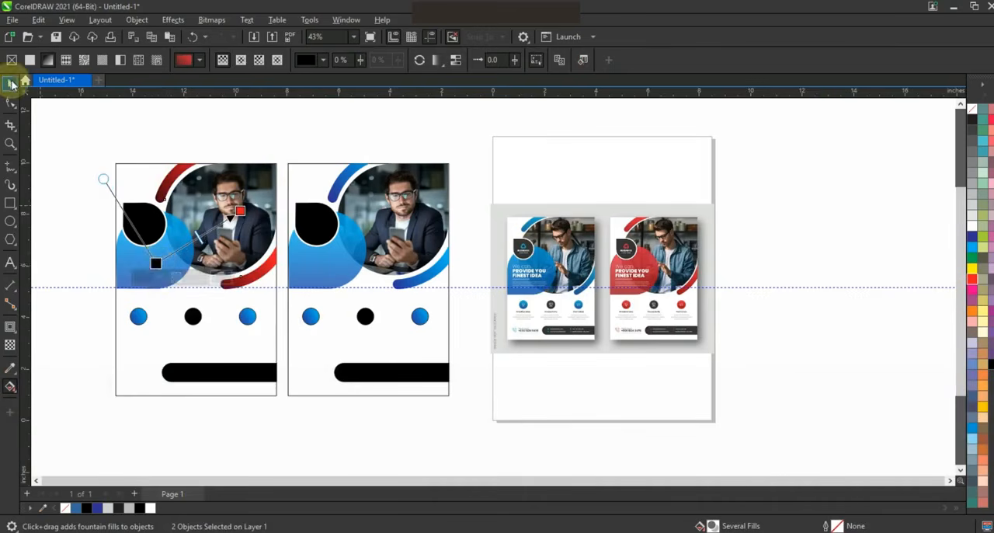
Change the copied flyer's blue teardrop to a vertical gradient with red at the top and black extended below the shape
{"action": "left_click", "coordinate": [11, 84]}
{"action": "left_click", "coordinate": [160, 311]}
{"action": "key", "text": "g"}
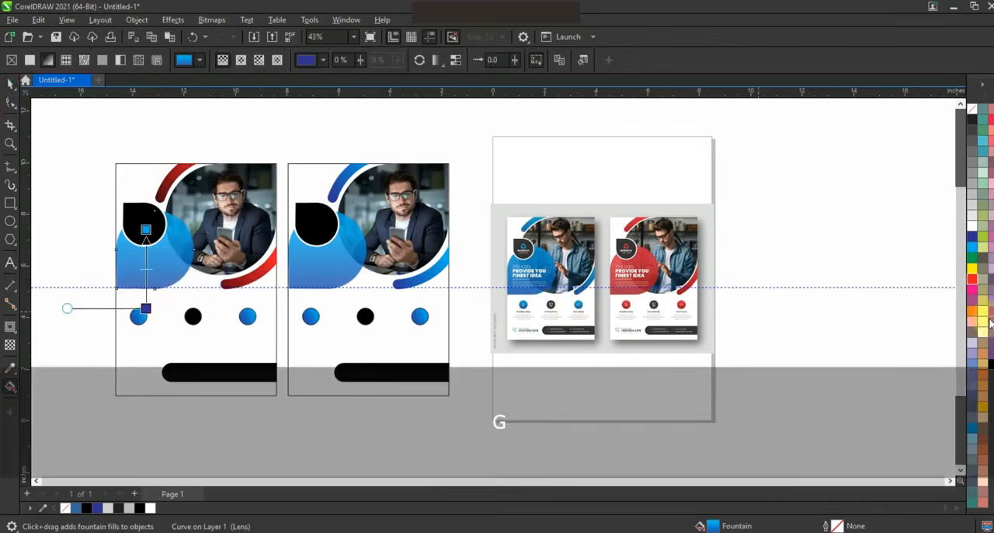
{"action": "left_click_drag", "start_coordinate": [991, 363], "coordinate": [147, 311]}
{"action": "left_click_drag", "start_coordinate": [147, 311], "coordinate": [143, 357]}
{"action": "left_click_drag", "start_coordinate": [973, 280], "coordinate": [145, 229]}
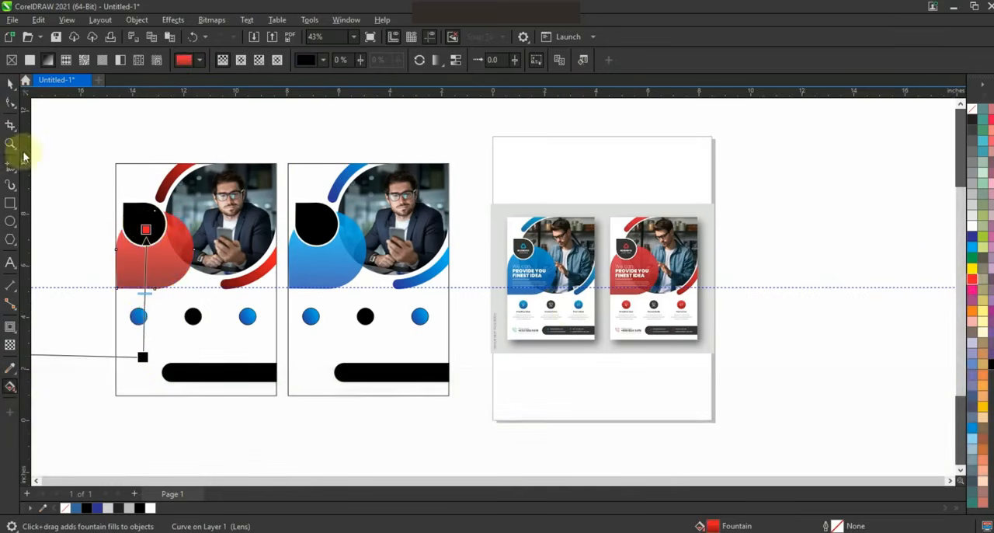
Copy the red arc's gradient fill to the two outer circles of the copied flyer
{"action": "left_click", "coordinate": [9, 85]}
{"action": "left_click", "coordinate": [138, 316]}
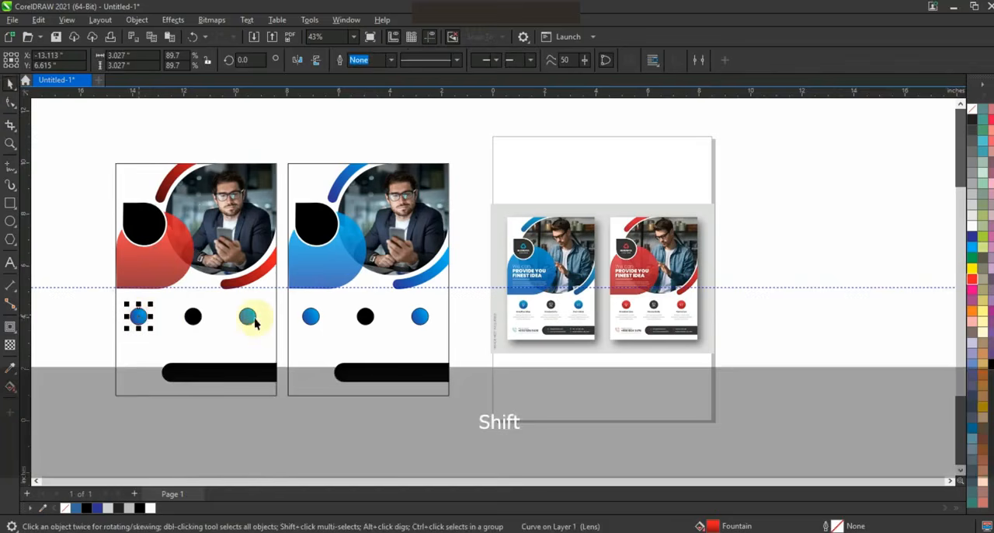
{"action": "left_click", "coordinate": [247, 316], "text": "shift"}
{"action": "left_click", "coordinate": [38, 20]}
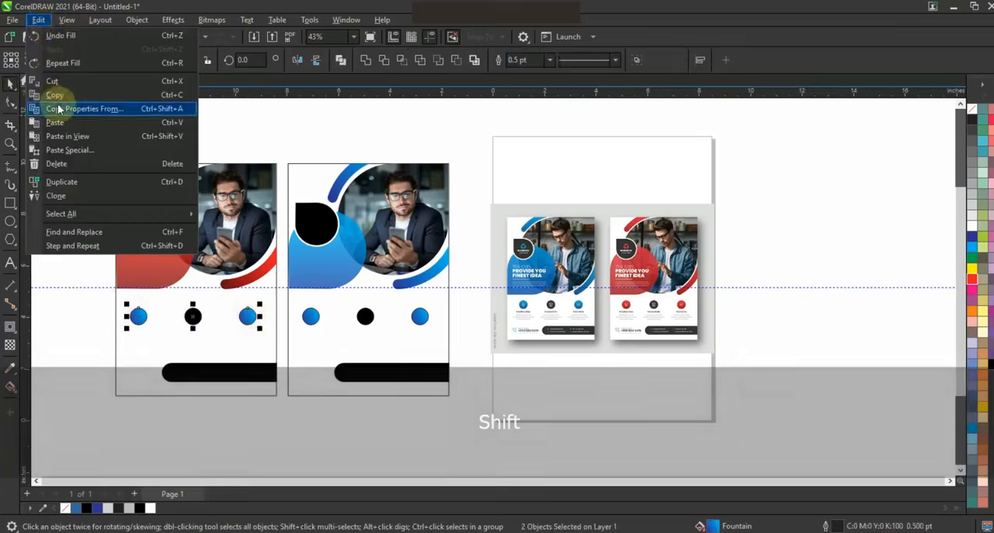
{"action": "left_click", "coordinate": [77, 104]}
{"action": "left_click", "coordinate": [518, 294]}
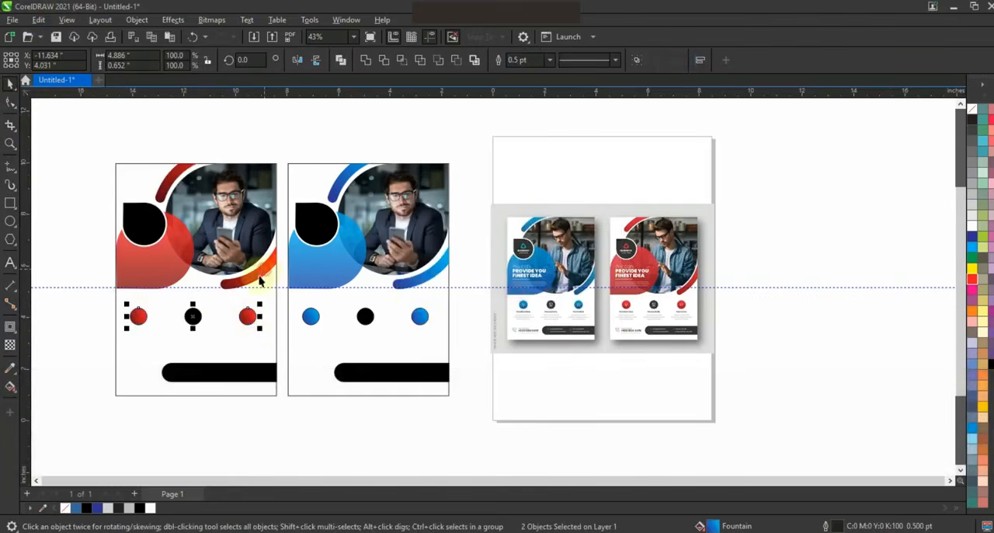
Remove the outlines from all shapes inside both flyers, keeping the frames' outlines
{"action": "left_click_drag", "start_coordinate": [92, 137], "coordinate": [463, 391]}
{"action": "right_click", "coordinate": [971, 111]}
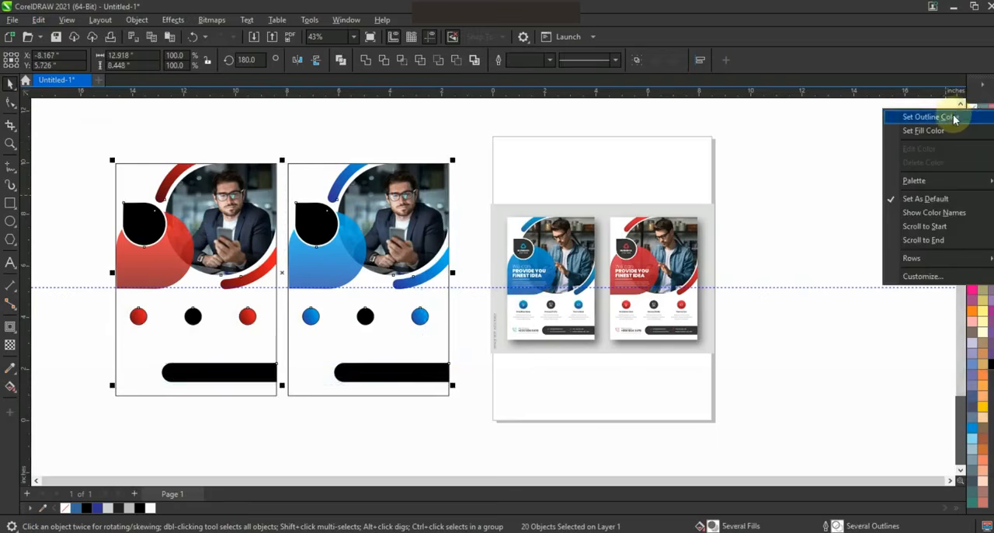
{"action": "left_click", "coordinate": [917, 120]}
{"action": "left_click", "coordinate": [826, 186]}
Delete the horizontal guideline and preview both flyers beside the reference in full screen
{"action": "left_click", "coordinate": [455, 288]}
{"action": "key", "text": "Delete"}
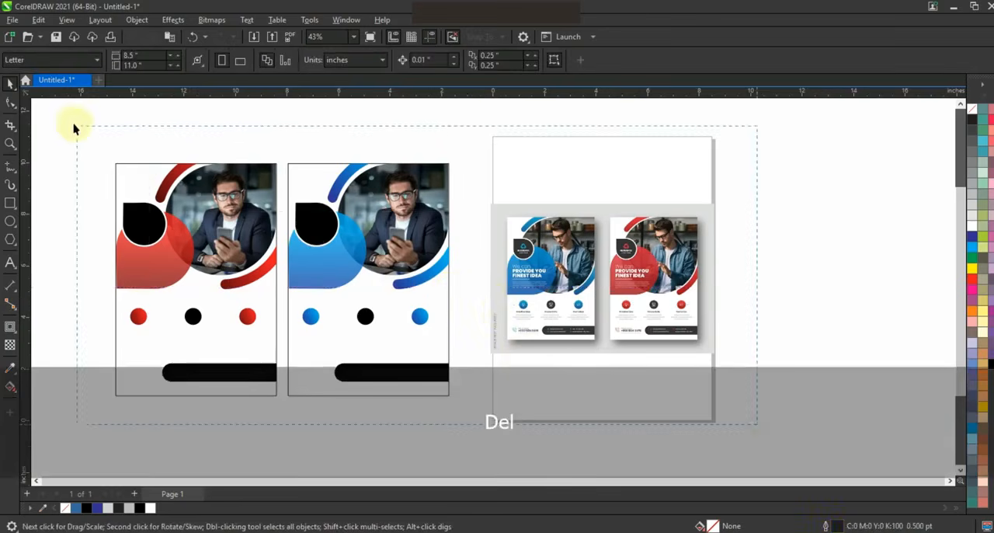
{"action": "left_click_drag", "start_coordinate": [74, 128], "coordinate": [73, 127]}
{"action": "key", "text": "shift+F2"}
{"action": "key", "text": "Escape"}
{"action": "key", "text": "F9"}
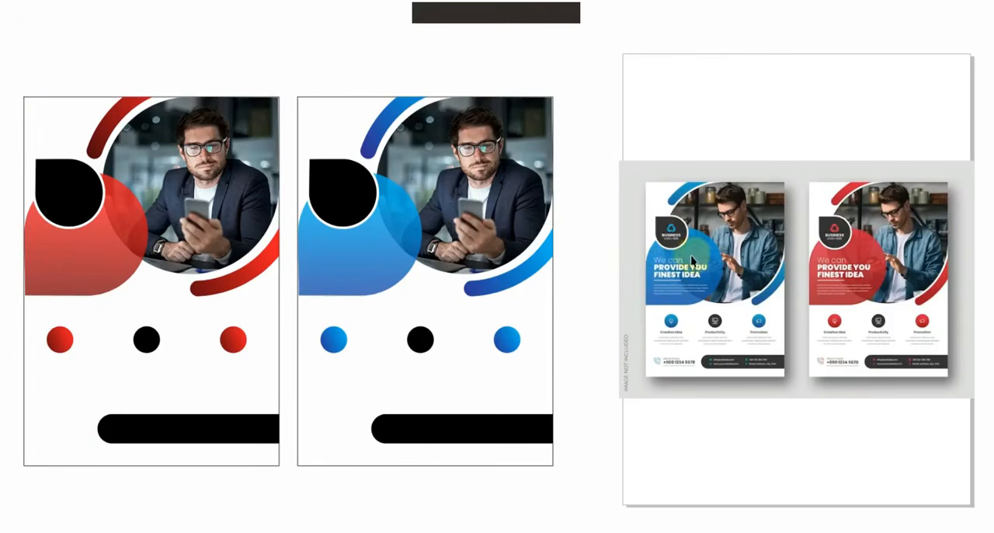